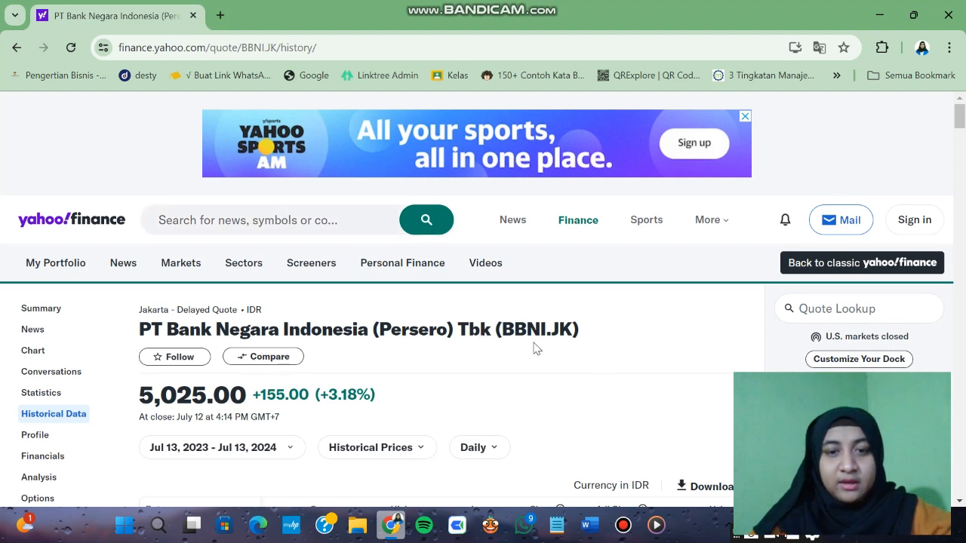
- Set the BBNI.JK historical data range to 6M and download the daily price data
{"action": "scroll", "coordinate": [496, 330], "scroll_direction": "down", "scroll_amount": 2}
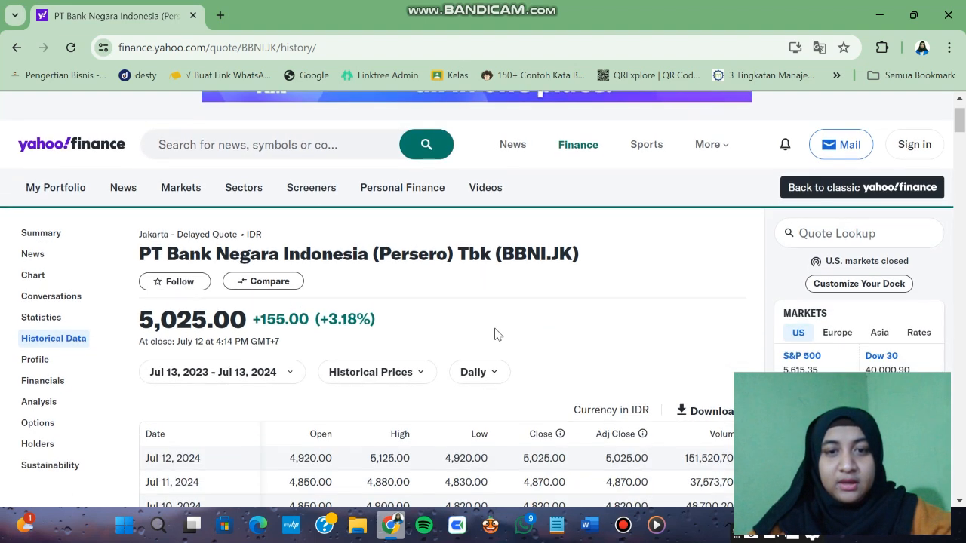
{"action": "scroll", "coordinate": [496, 335], "scroll_direction": "up", "scroll_amount": 1}
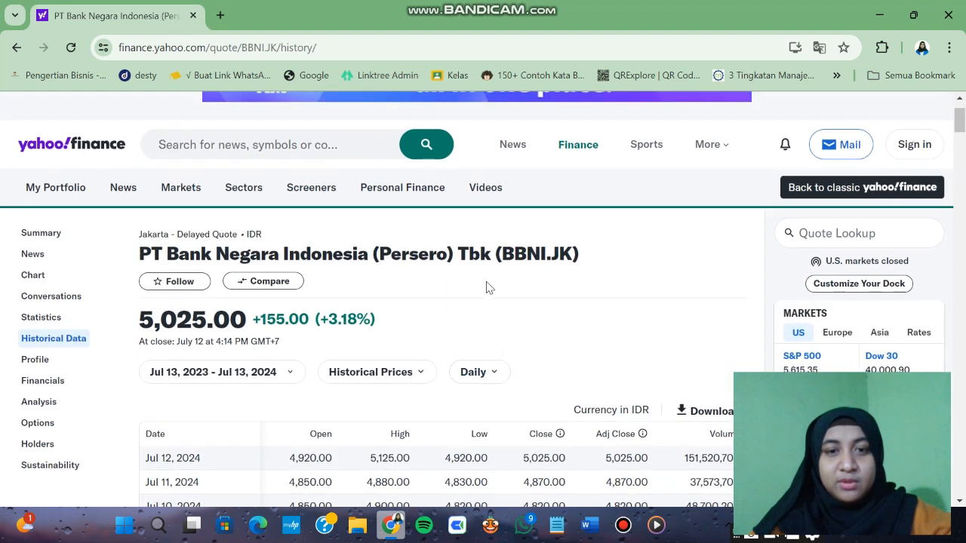
{"action": "scroll", "coordinate": [492, 276], "scroll_direction": "down", "scroll_amount": 1}
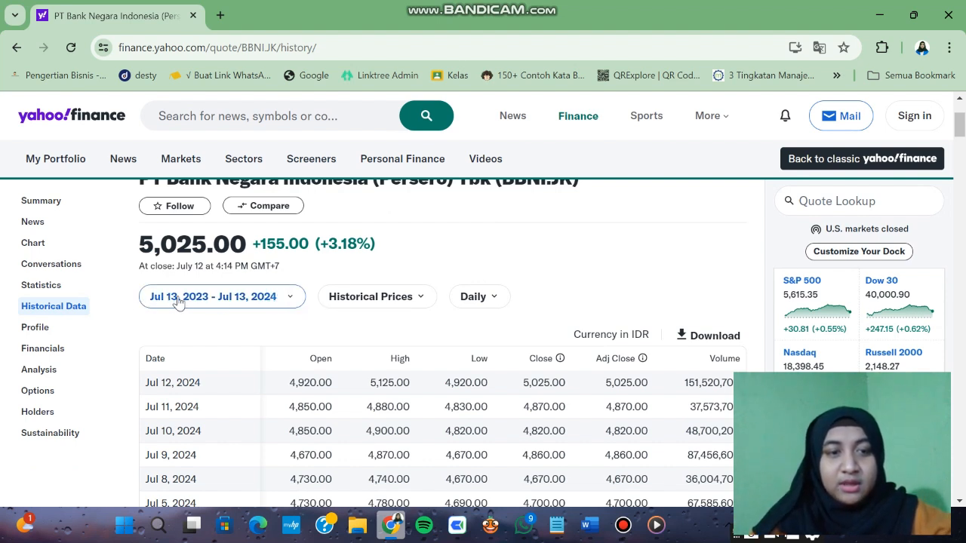
{"action": "scroll", "coordinate": [110, 298], "scroll_direction": "up", "scroll_amount": 2}
{"action": "scroll", "coordinate": [110, 298], "scroll_direction": "down", "scroll_amount": 2}
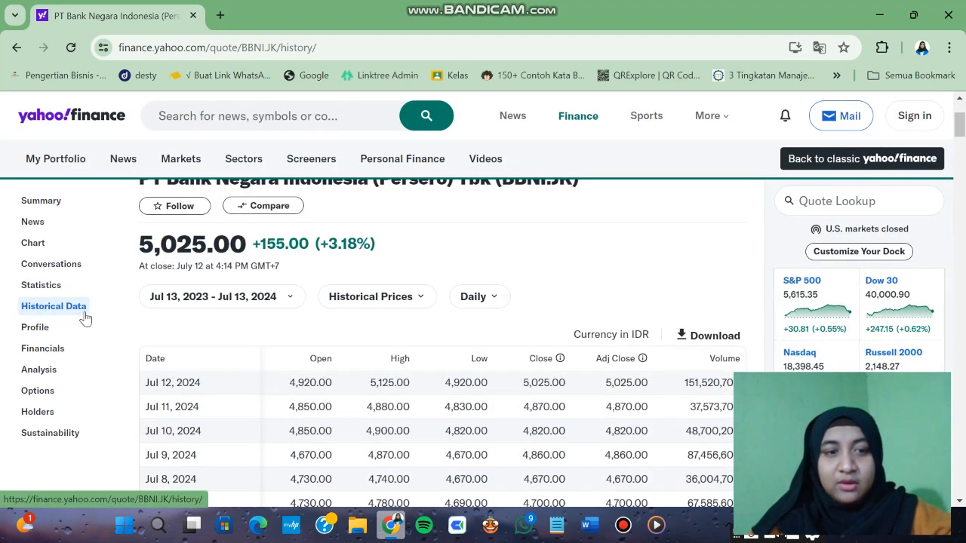
{"action": "left_click", "coordinate": [286, 299]}
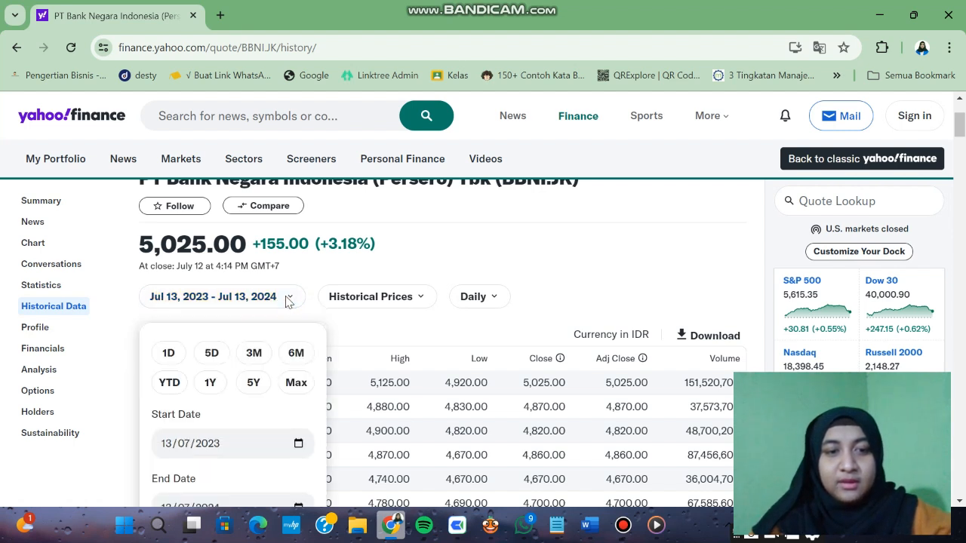
{"action": "left_click", "coordinate": [295, 355]}
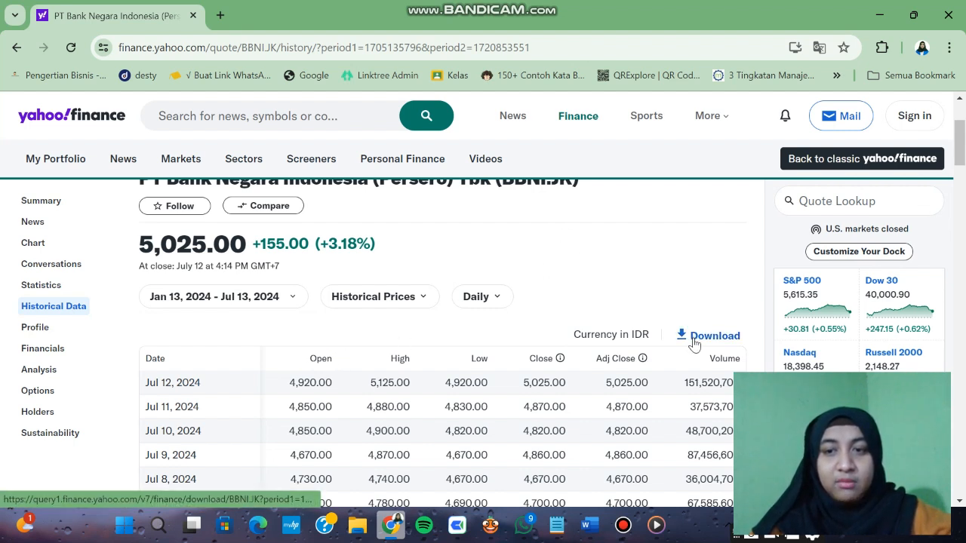
{"action": "scroll", "coordinate": [695, 325], "scroll_direction": "down", "scroll_amount": 1}
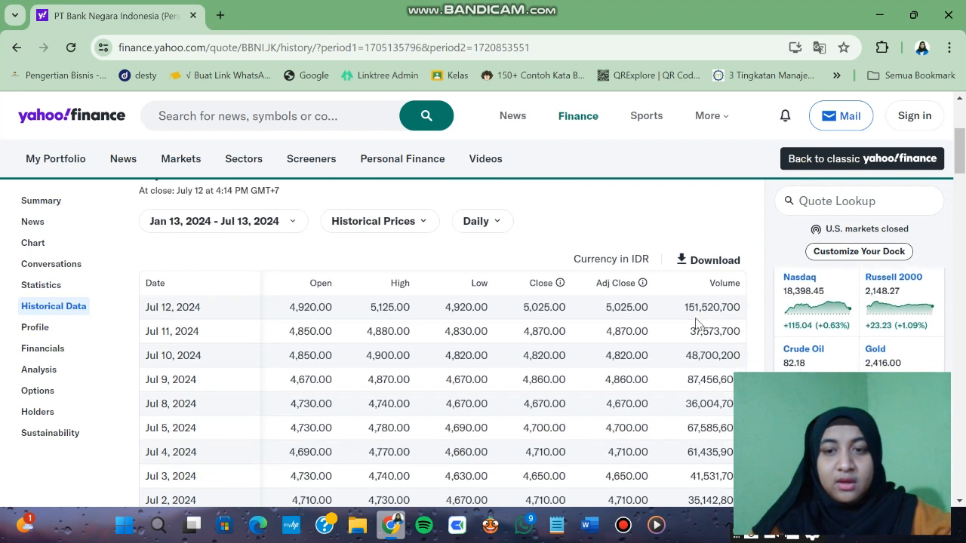
{"action": "left_click", "coordinate": [707, 260]}
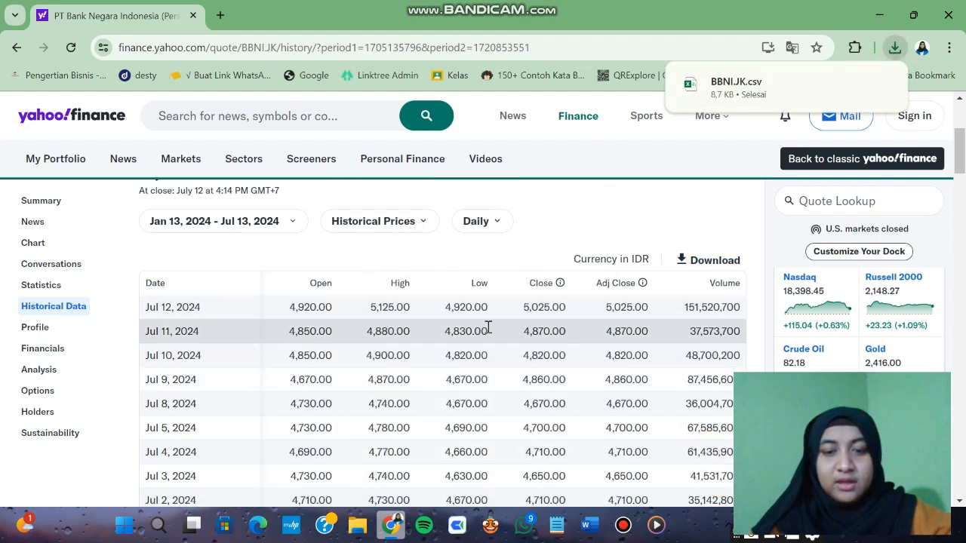
- Switch to Orange and add a File widget to the empty canvas
{"action": "left_click", "coordinate": [490, 526]}
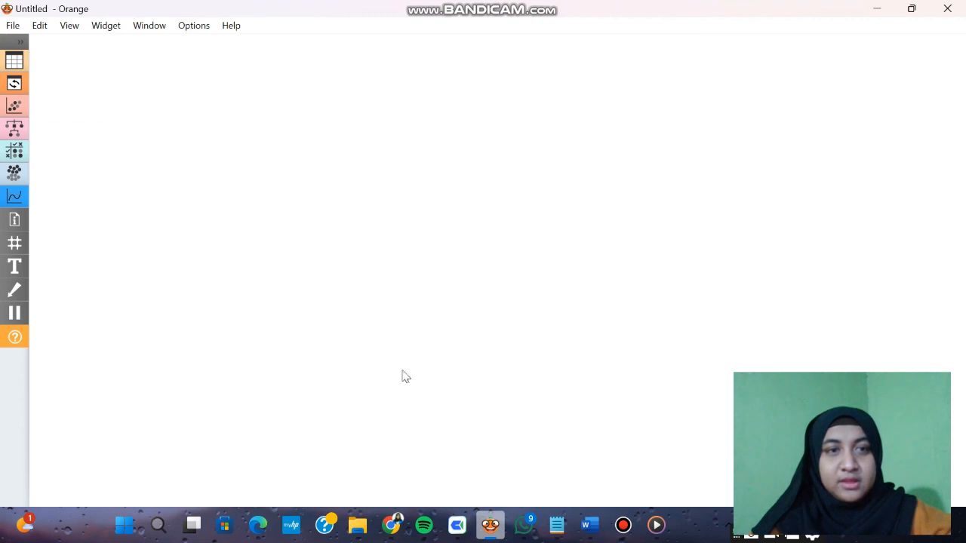
{"action": "left_click", "coordinate": [21, 41]}
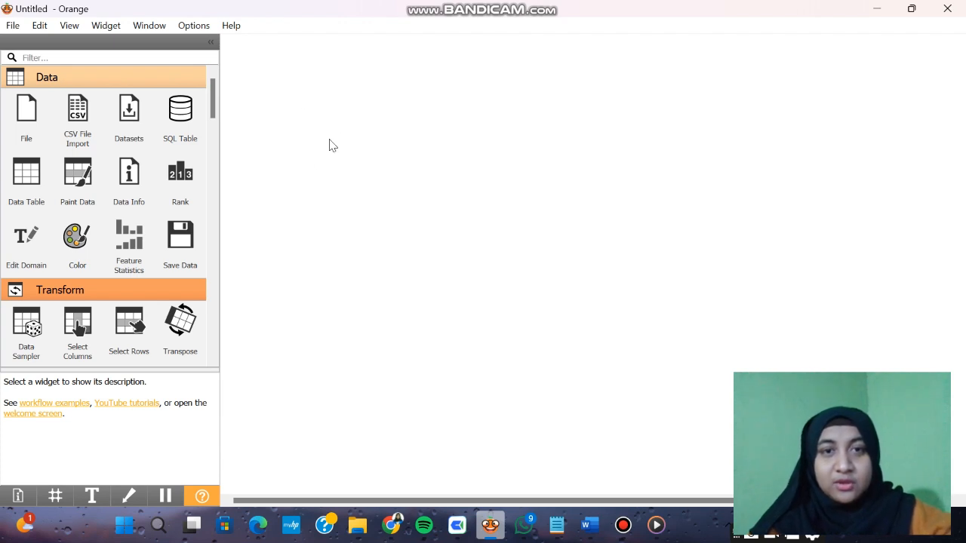
{"action": "left_click", "coordinate": [27, 129]}
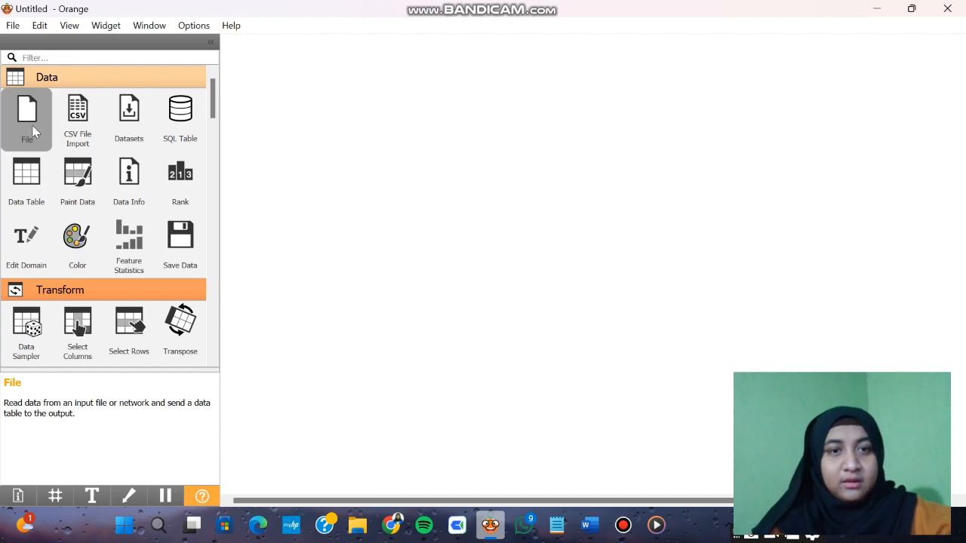
{"action": "left_click_drag", "start_coordinate": [32, 132], "coordinate": [291, 219]}
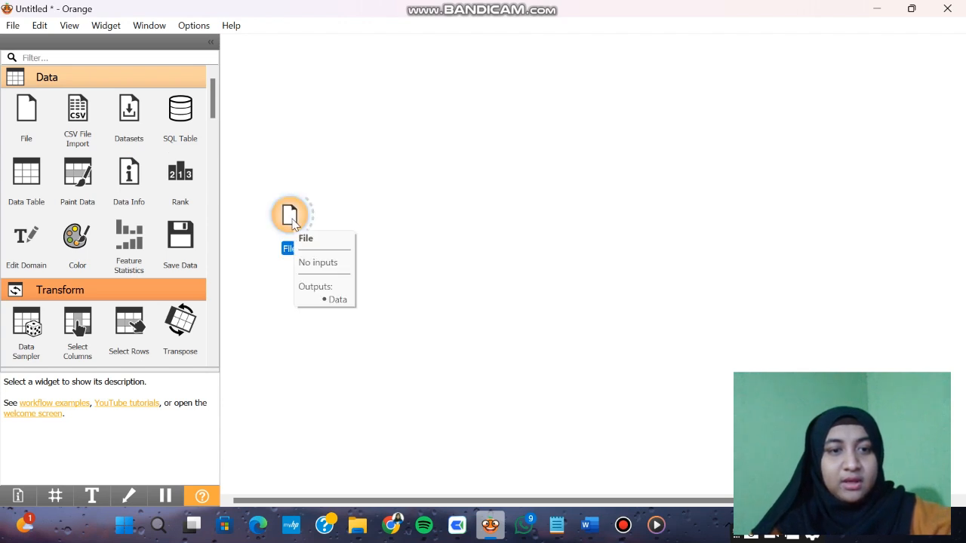
- Load BBNI.JK.csv from the Downloads folder into the File widget and review its column roles
{"action": "double_click", "coordinate": [291, 221]}
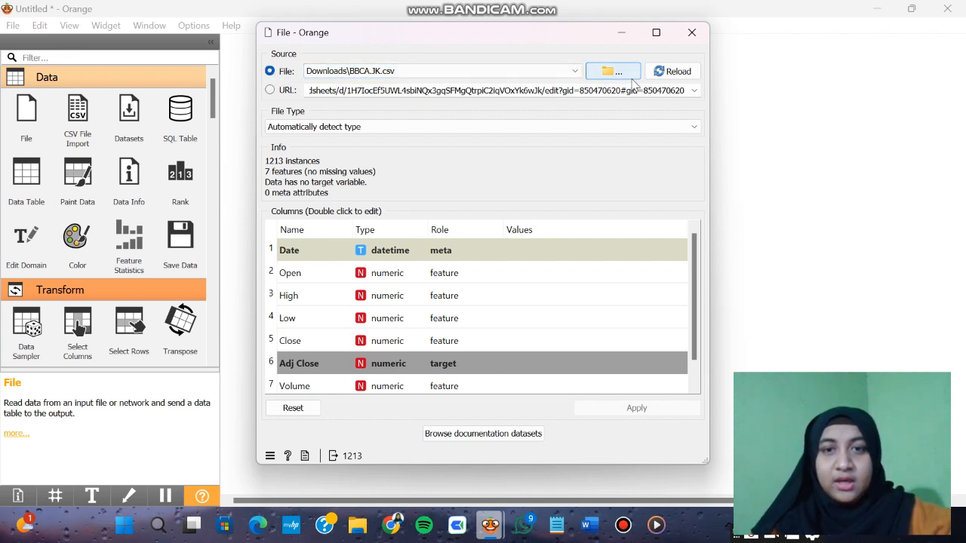
{"action": "left_click", "coordinate": [613, 71]}
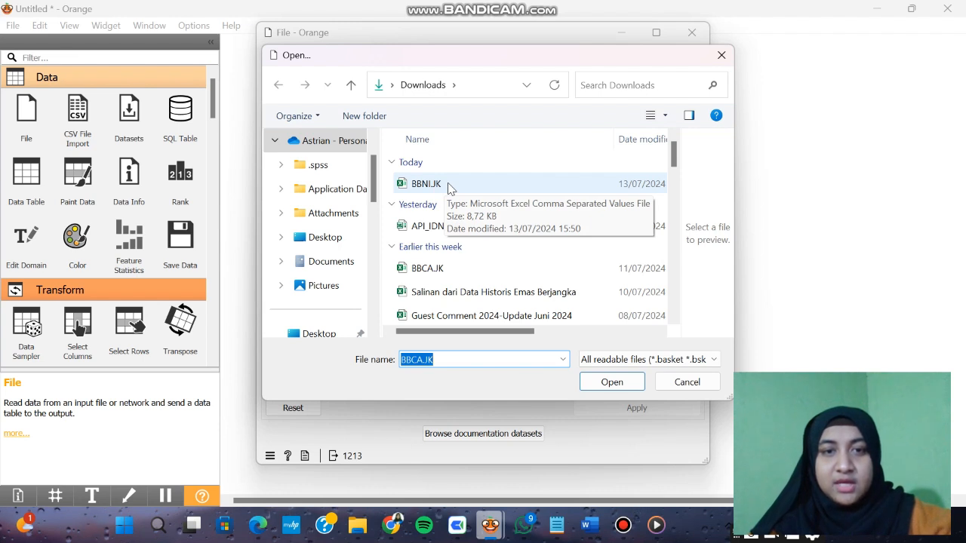
{"action": "left_click", "coordinate": [450, 185]}
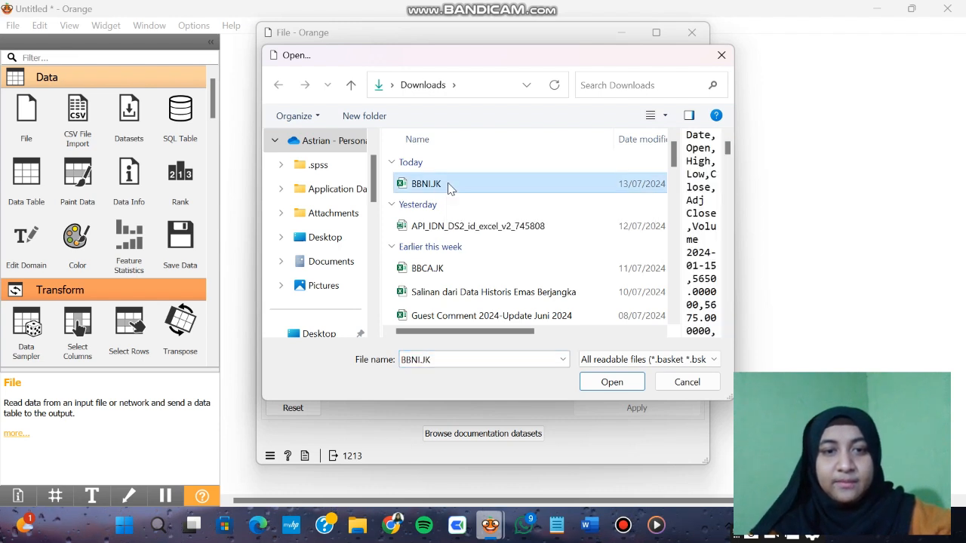
{"action": "left_click", "coordinate": [602, 387]}
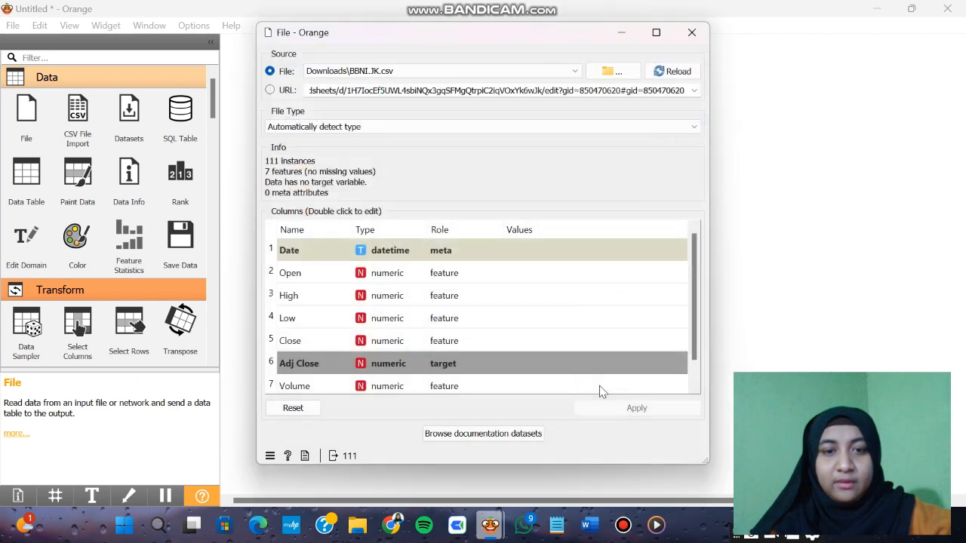
{"action": "scroll", "coordinate": [441, 287], "scroll_direction": "down", "scroll_amount": 1}
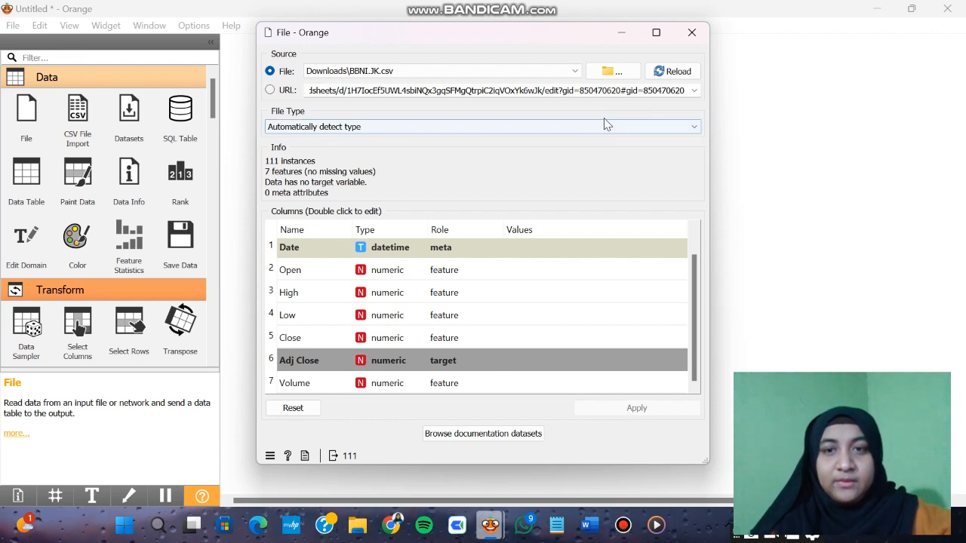
{"action": "left_click", "coordinate": [691, 34]}
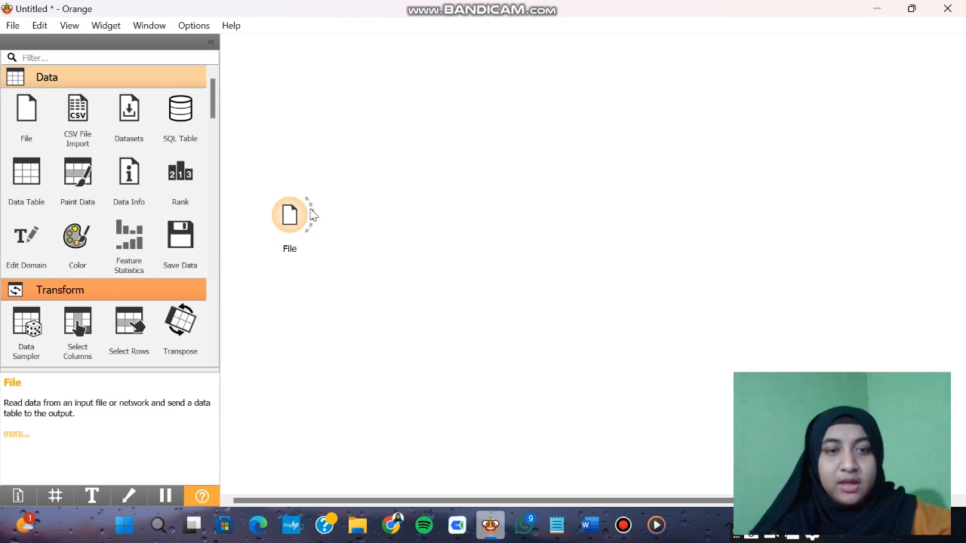
- Add a Data Table widget above the File widget, linked to its output
{"action": "left_click_drag", "start_coordinate": [313, 214], "coordinate": [332, 127]}
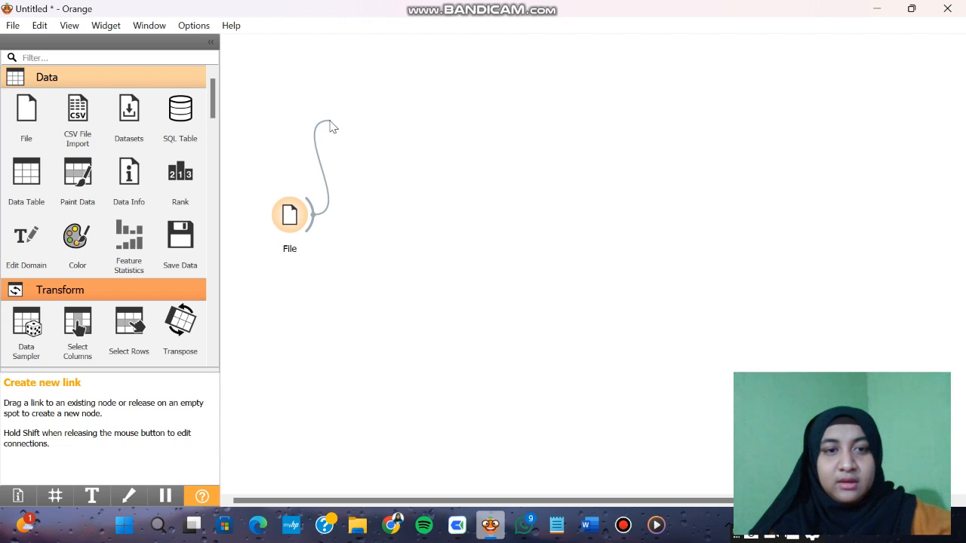
{"action": "left_click_drag", "start_coordinate": [329, 126], "coordinate": [332, 129]}
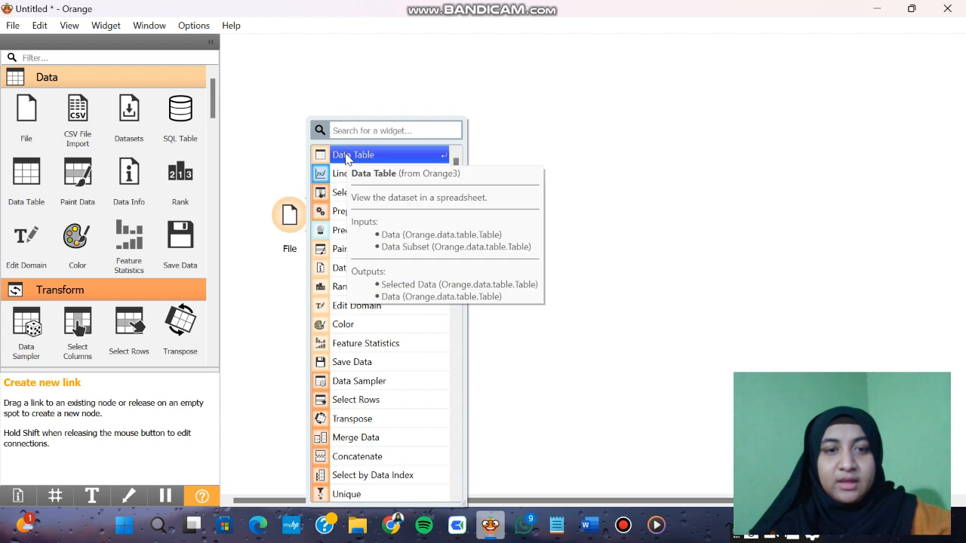
{"action": "left_click", "coordinate": [348, 156]}
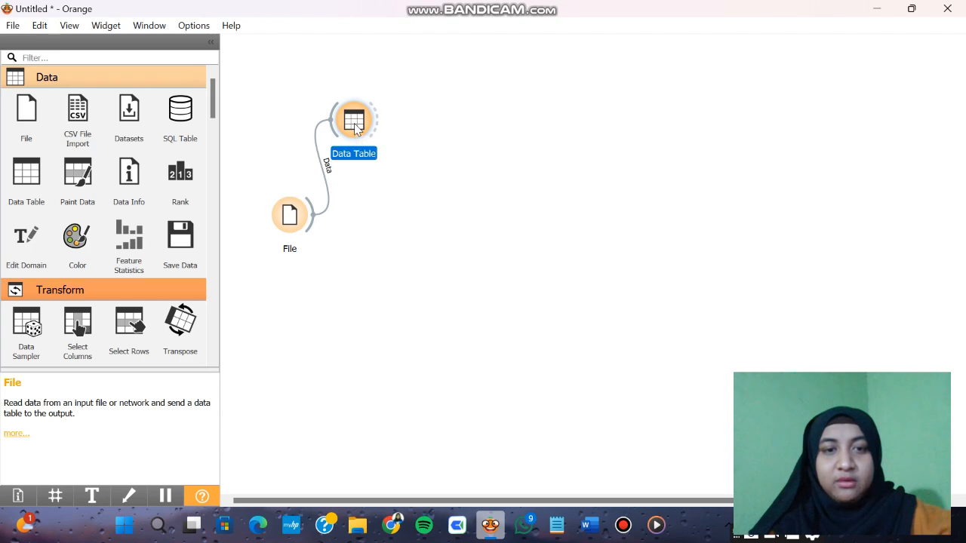
- View the imported data in the Data Table and sort it by Adj Close in descending order
{"action": "double_click", "coordinate": [355, 129]}
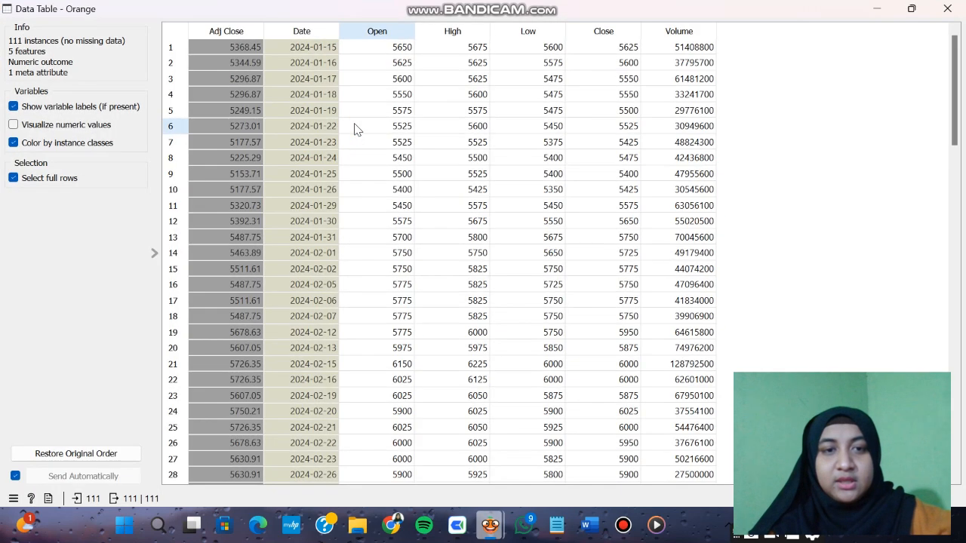
{"action": "left_click", "coordinate": [233, 33]}
{"action": "left_click", "coordinate": [241, 35]}
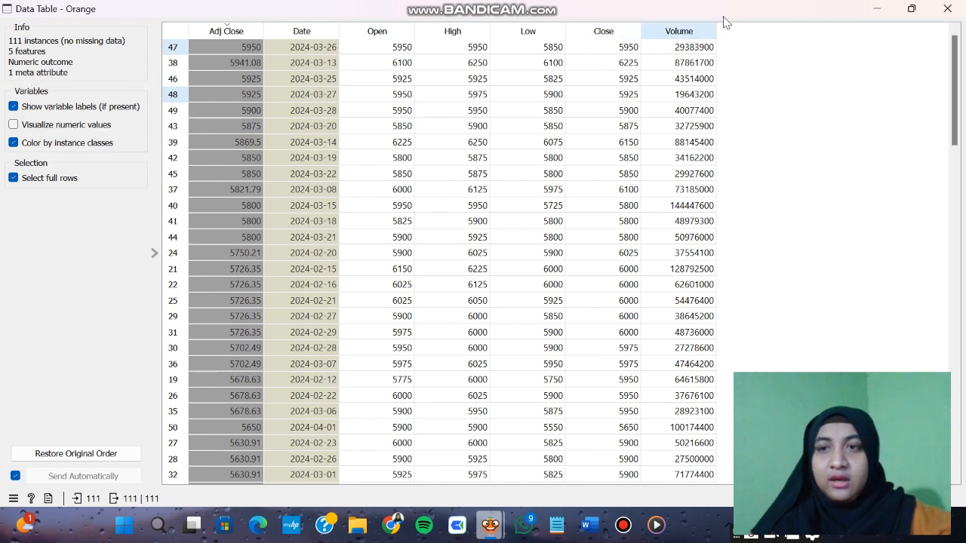
{"action": "left_click", "coordinate": [948, 9]}
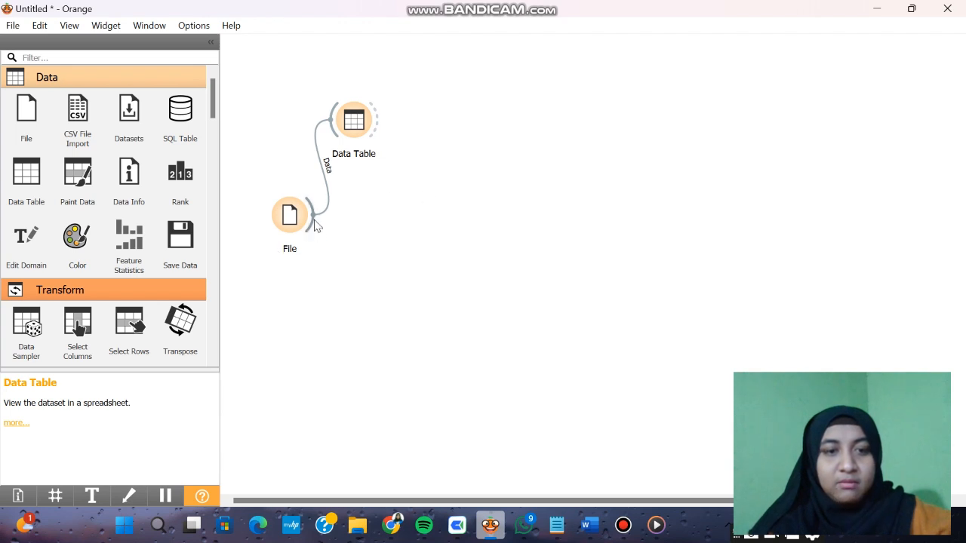
- Add a Select Columns widget linked to File, check its feature, target and meta assignments, and shift it slightly downward
{"action": "left_click_drag", "start_coordinate": [314, 221], "coordinate": [379, 216]}
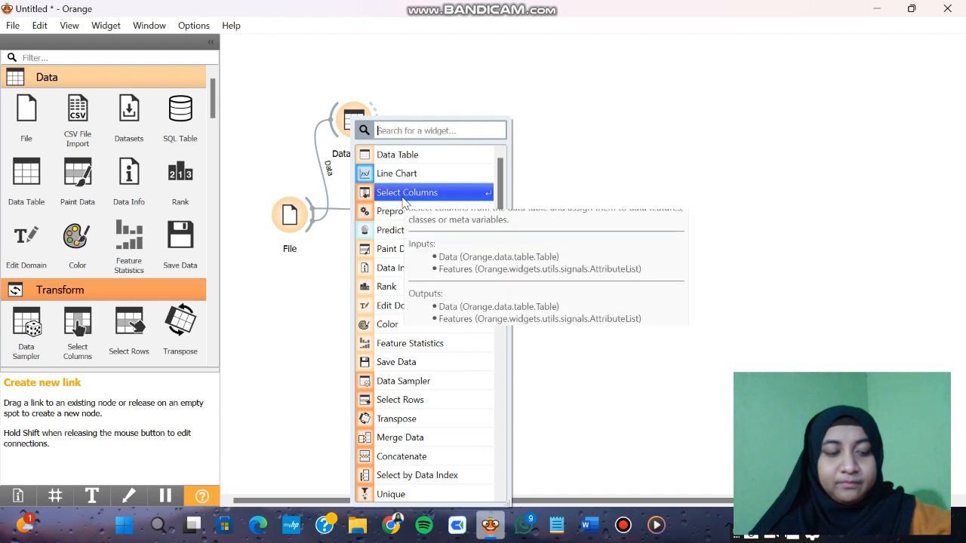
{"action": "left_click", "coordinate": [407, 193]}
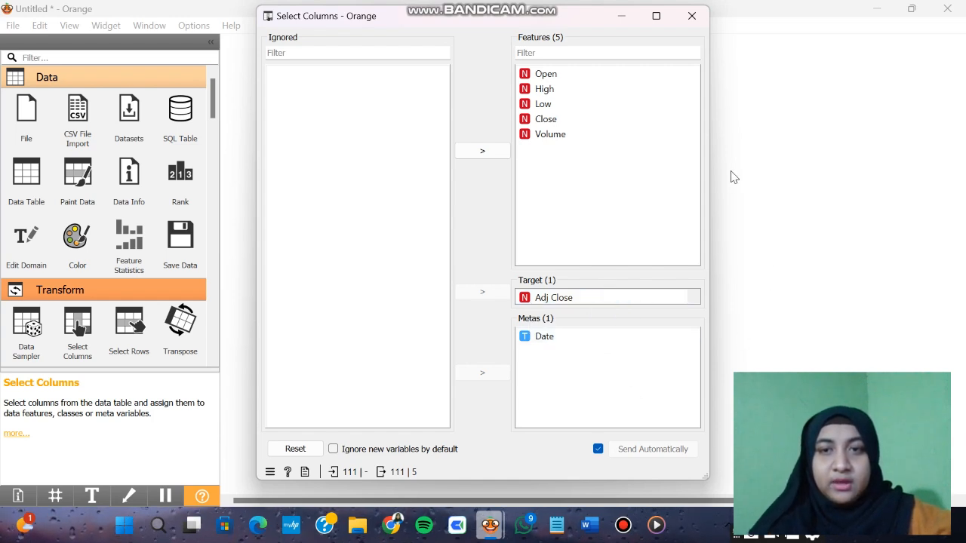
{"action": "left_click", "coordinate": [682, 23]}
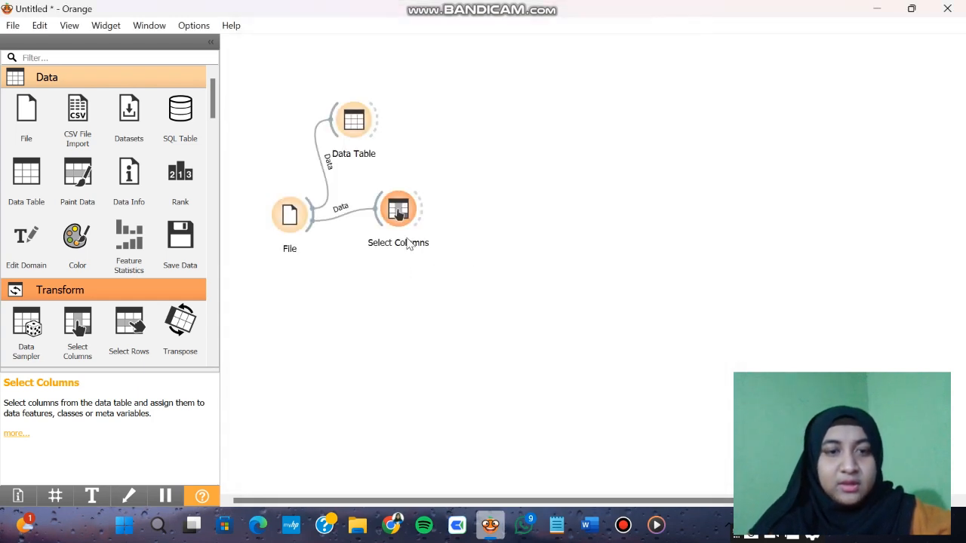
{"action": "left_click_drag", "start_coordinate": [400, 213], "coordinate": [397, 225]}
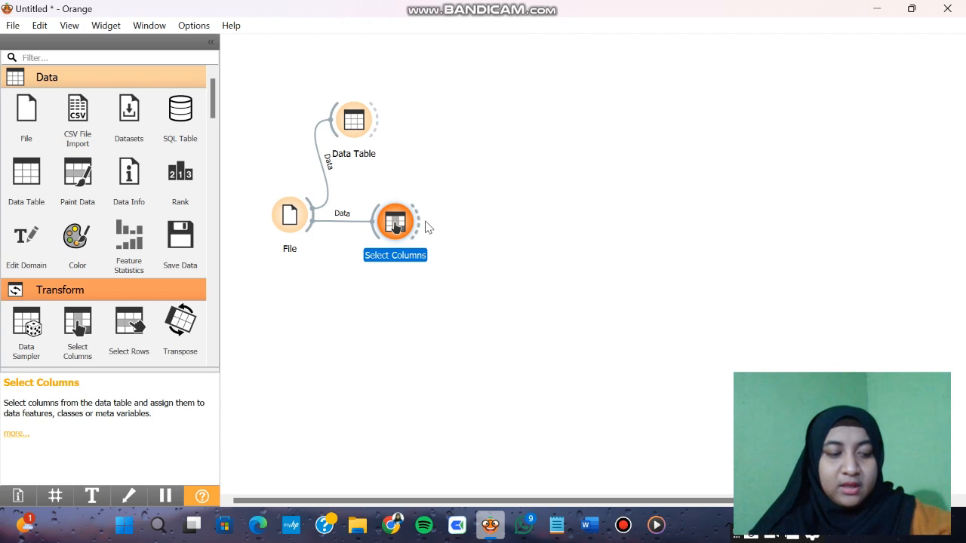
- Connect a Form Timeseries widget to Select Columns, removing the unlinked duplicate, and check which column supplies the date
{"action": "left_click_drag", "start_coordinate": [421, 228], "coordinate": [468, 227]}
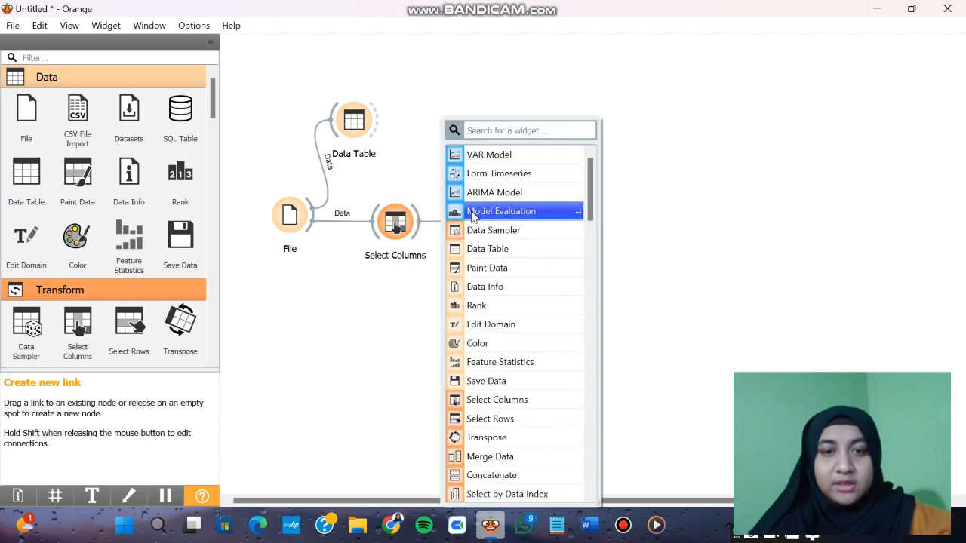
{"action": "double_click", "coordinate": [486, 176]}
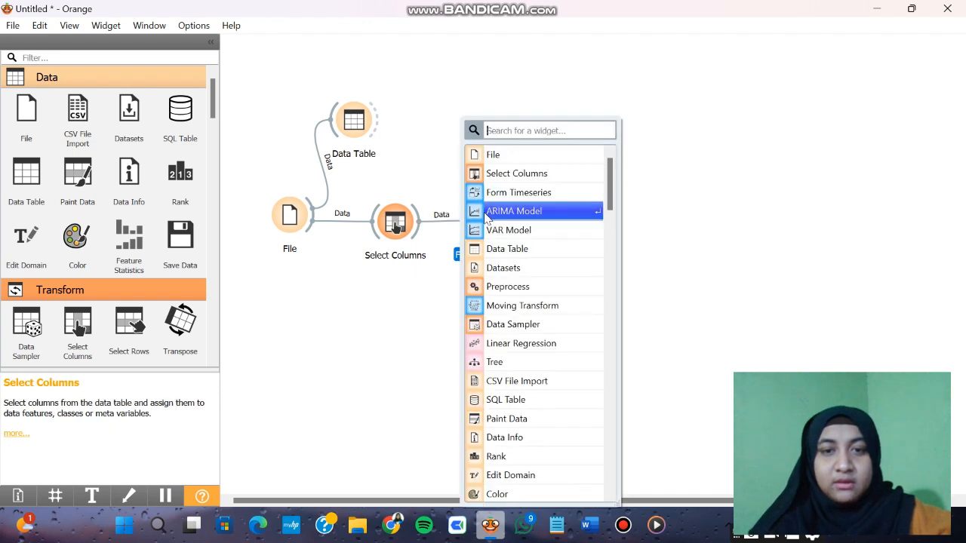
{"action": "left_click", "coordinate": [491, 193]}
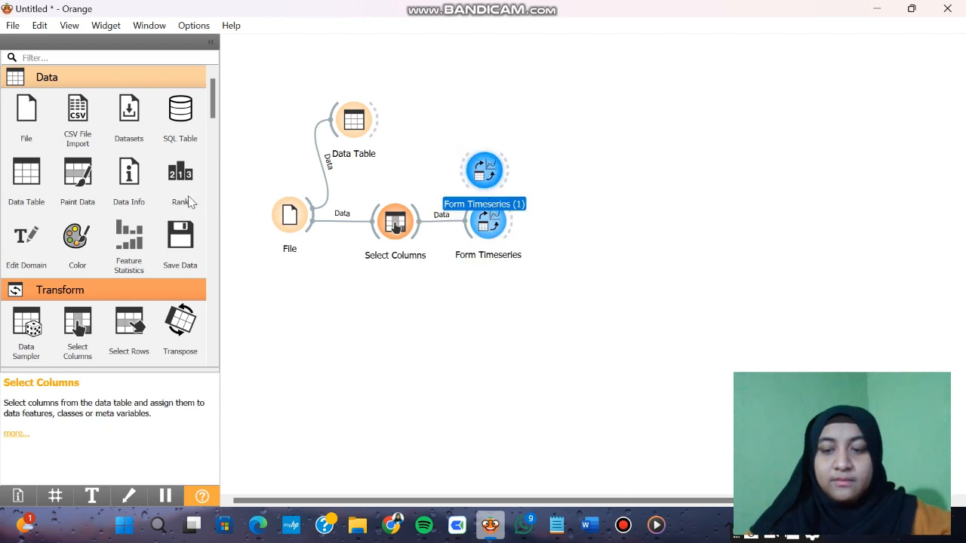
{"action": "key", "text": "Delete"}
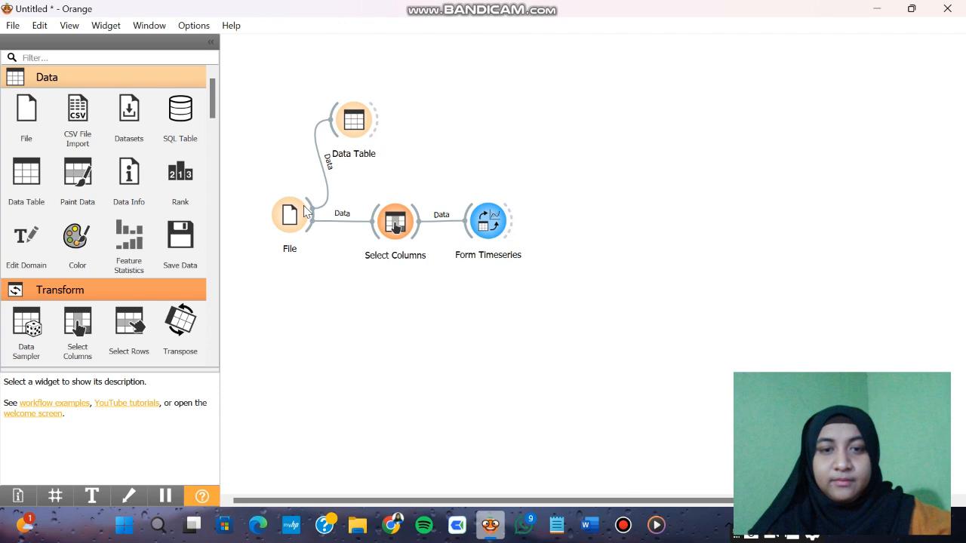
{"action": "double_click", "coordinate": [498, 230]}
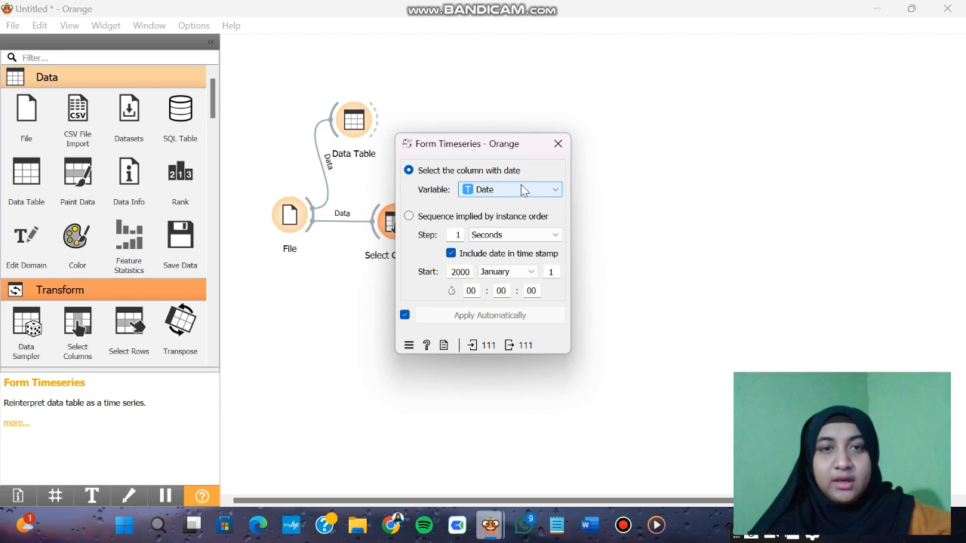
{"action": "left_click", "coordinate": [557, 144]}
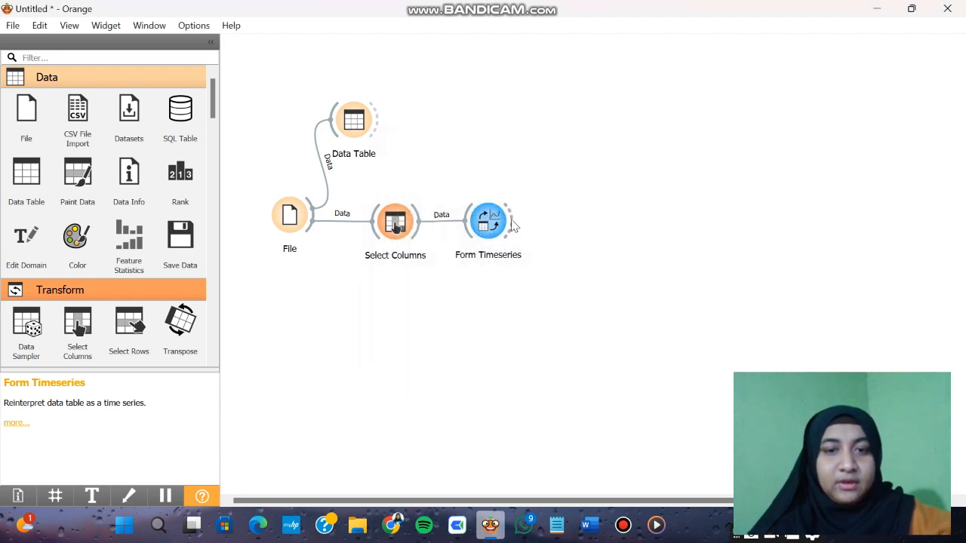
- Add a Line Chart widget above Form Timeseries, linking the Time series output to its Time series input
{"action": "left_click_drag", "start_coordinate": [512, 224], "coordinate": [528, 133]}
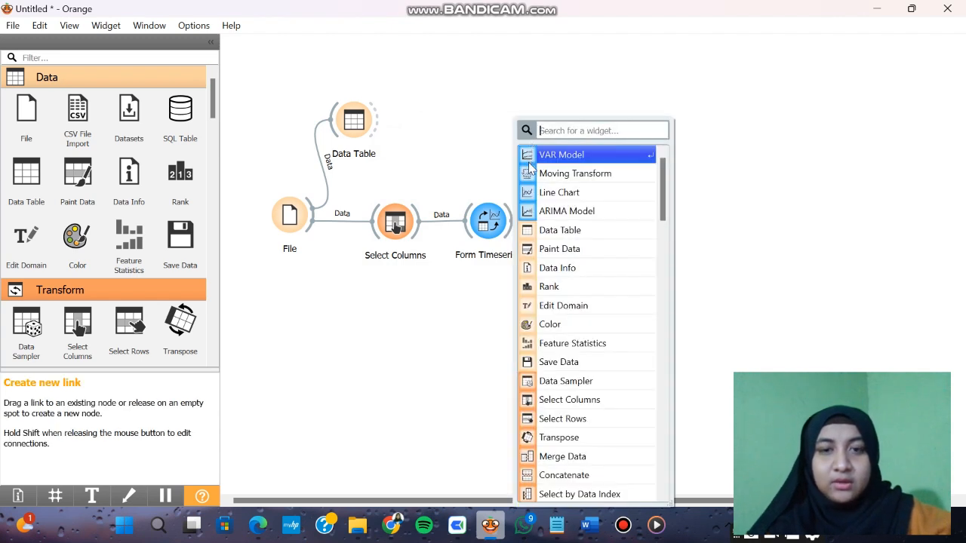
{"action": "left_click", "coordinate": [558, 193]}
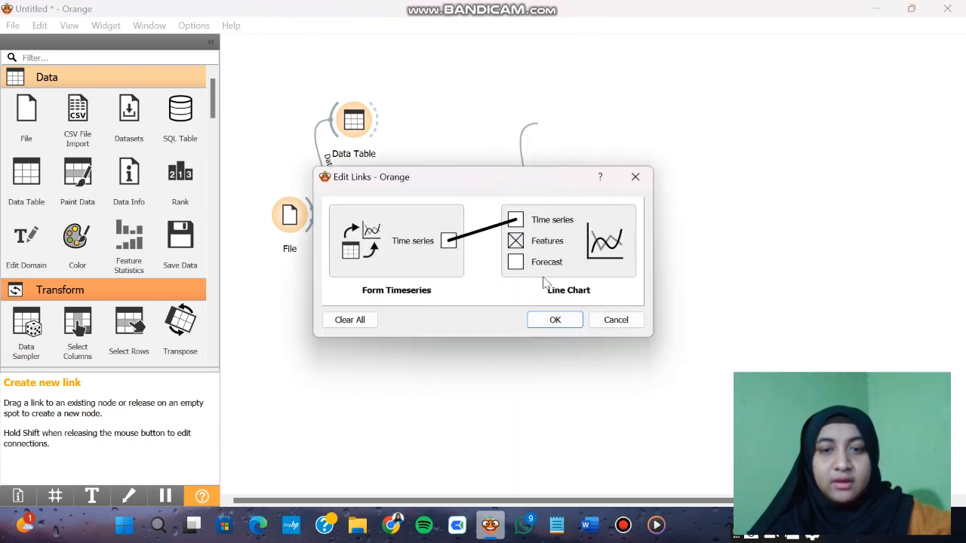
{"action": "left_click", "coordinate": [545, 318]}
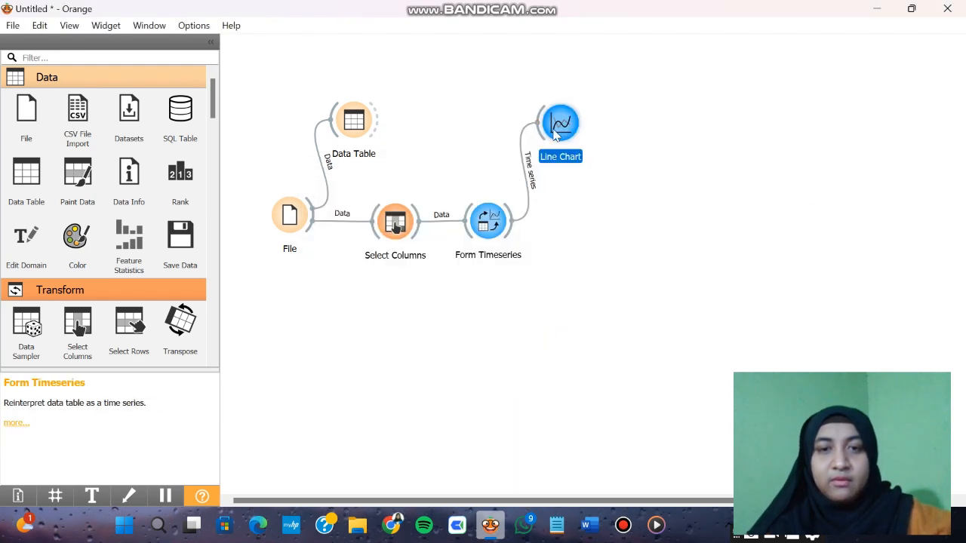
- Examine the line plots of Open, High, Low, Close, Volume and Adj Close one after another in the Line Chart
{"action": "double_click", "coordinate": [558, 125]}
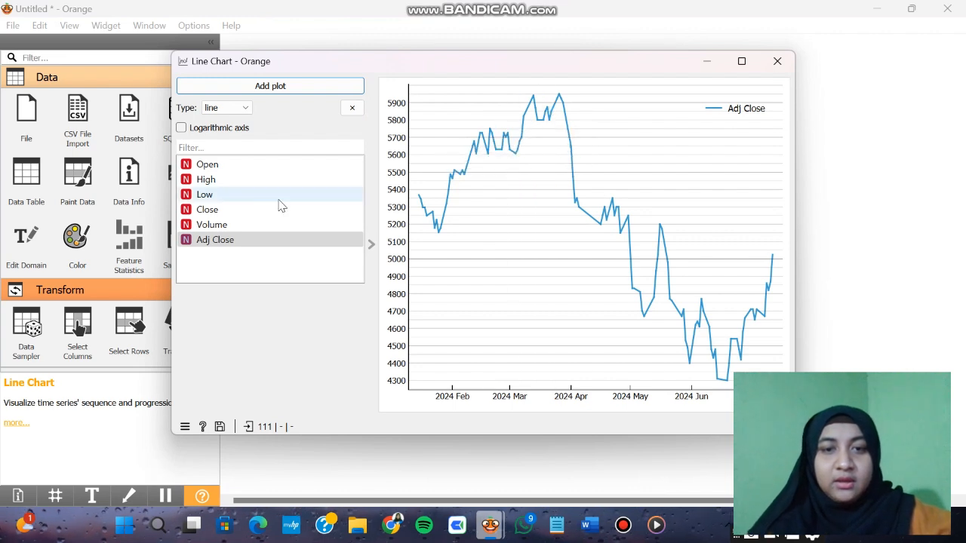
{"action": "left_click", "coordinate": [315, 175]}
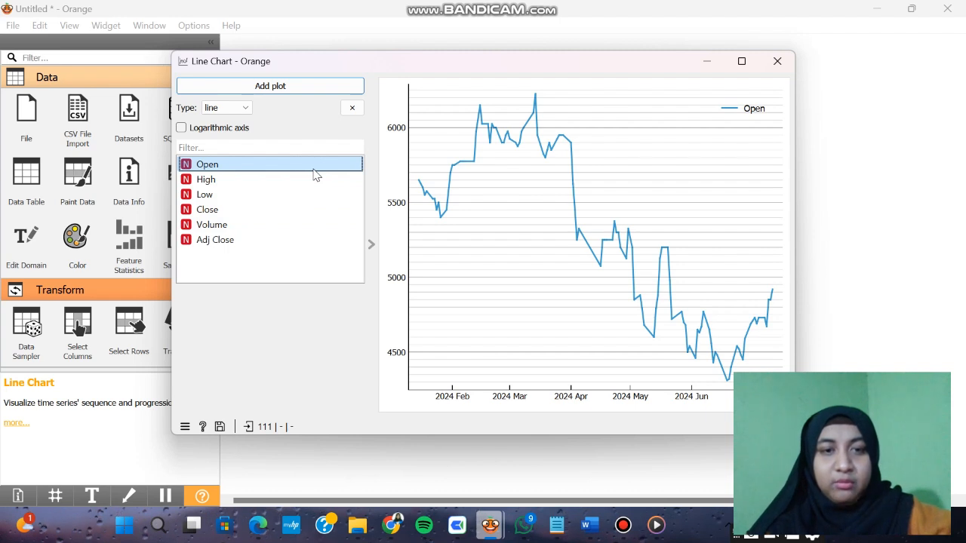
{"action": "left_click", "coordinate": [266, 176]}
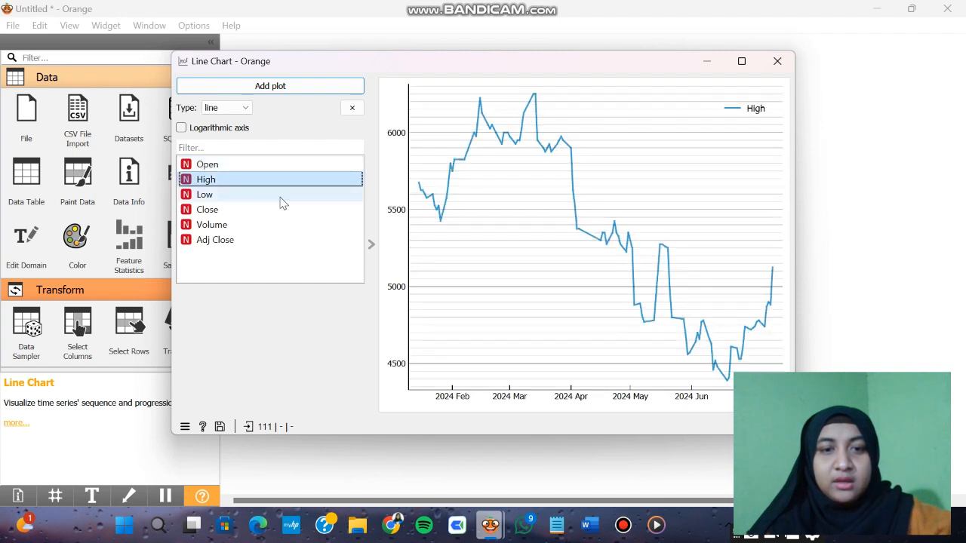
{"action": "left_click", "coordinate": [260, 198]}
{"action": "left_click", "coordinate": [261, 212]}
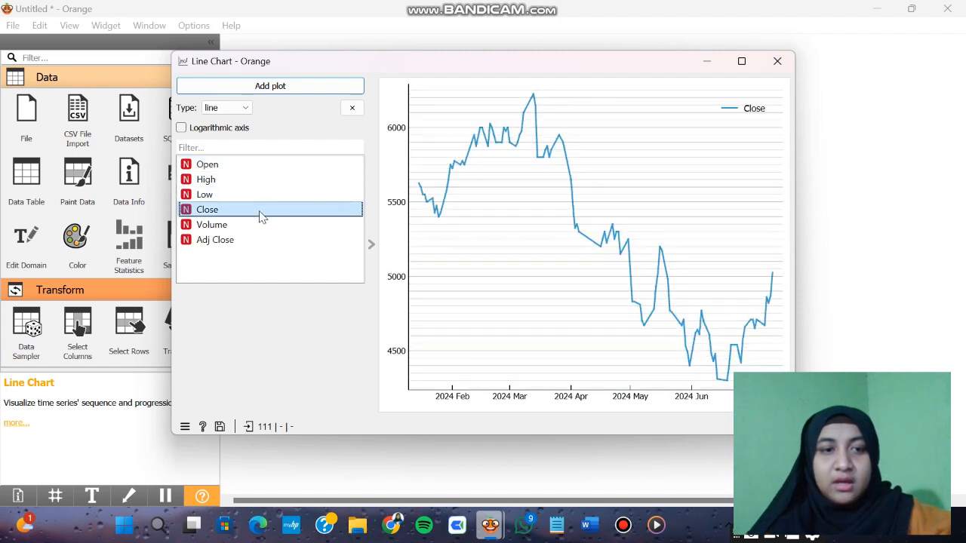
{"action": "left_click", "coordinate": [259, 231]}
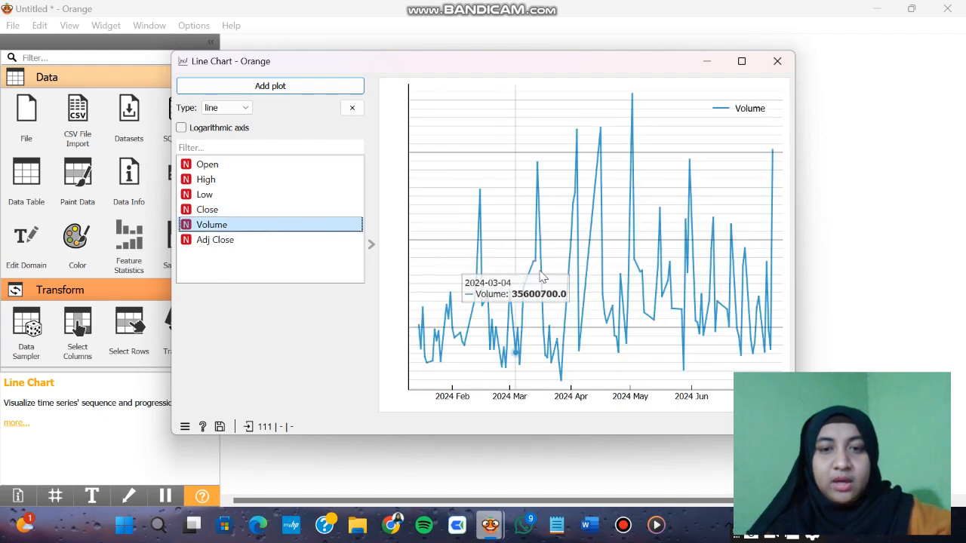
{"action": "left_click", "coordinate": [284, 243]}
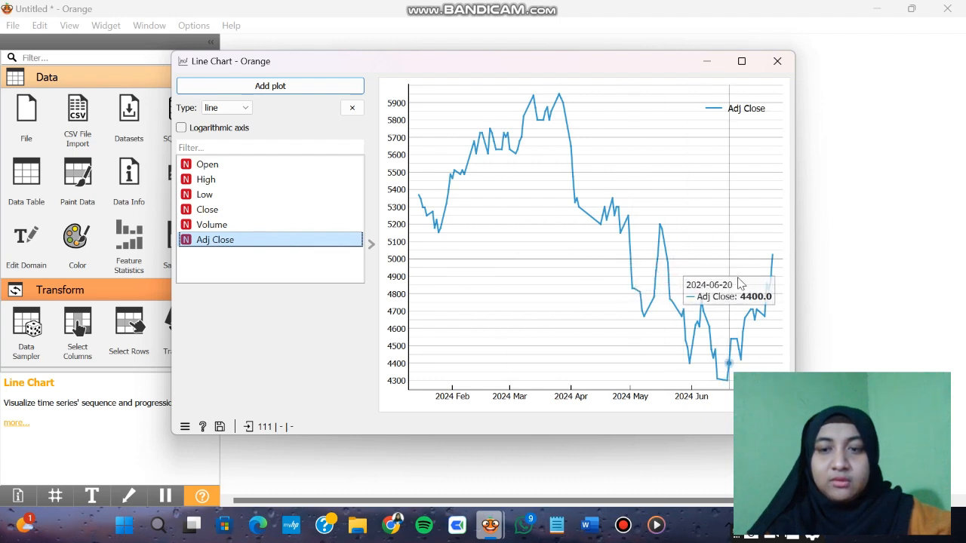
{"action": "left_click", "coordinate": [777, 62]}
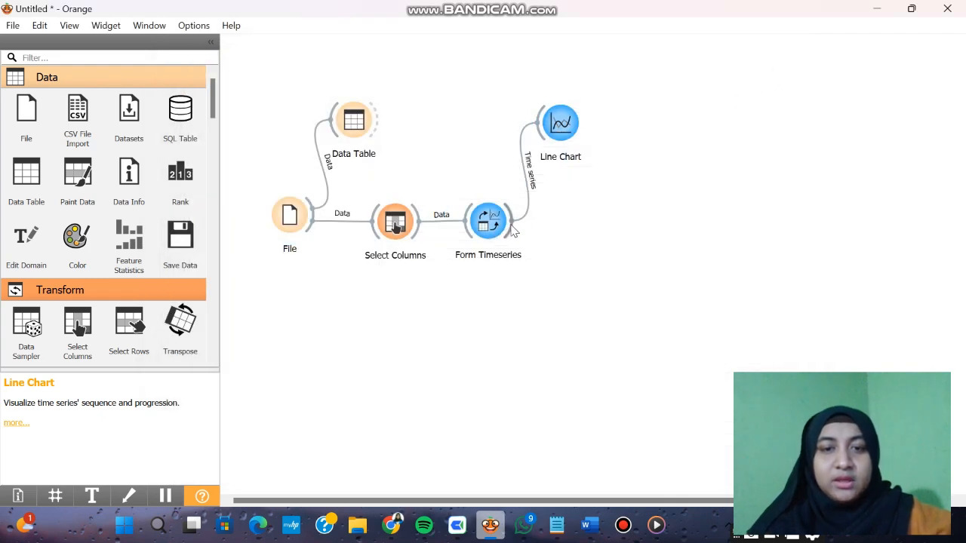
- Add a Moving Transform widget linked to Form Timeseries, shift it slightly downward, and check its aggregation settings
{"action": "left_click_drag", "start_coordinate": [513, 229], "coordinate": [560, 225]}
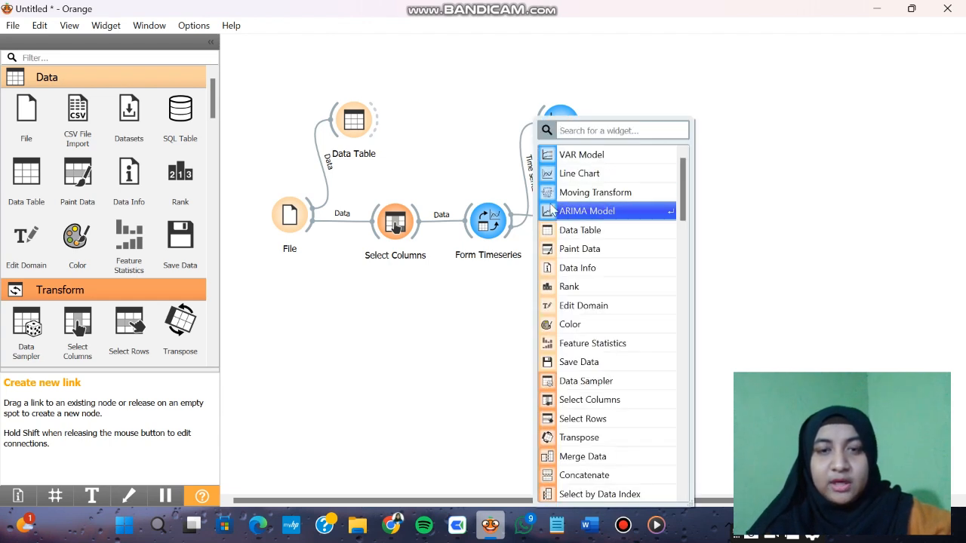
{"action": "left_click", "coordinate": [578, 192]}
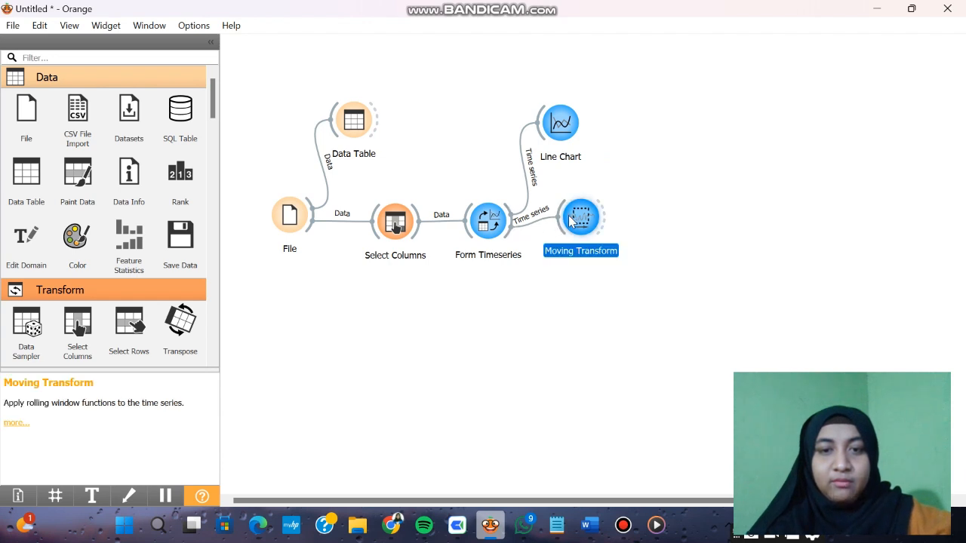
{"action": "left_click_drag", "start_coordinate": [568, 222], "coordinate": [566, 231]}
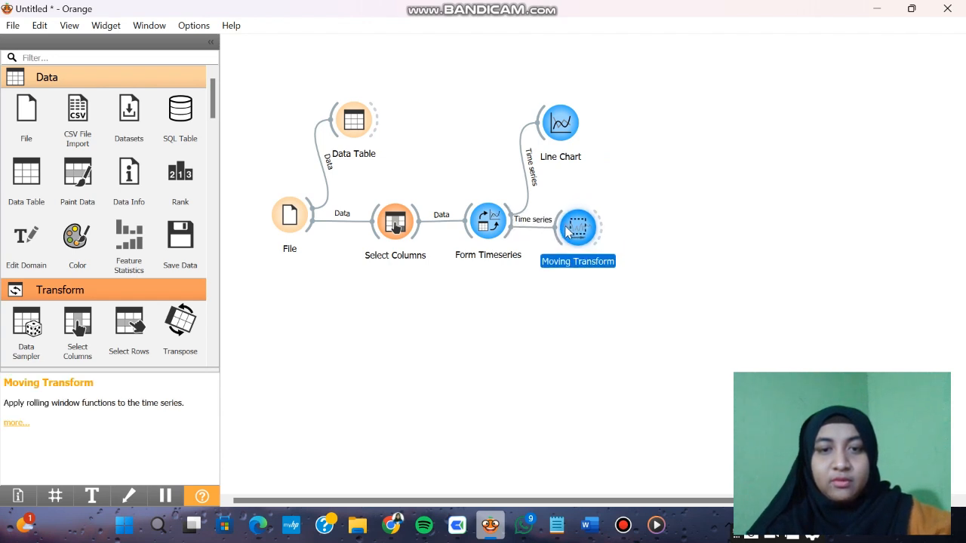
{"action": "left_click", "coordinate": [531, 228]}
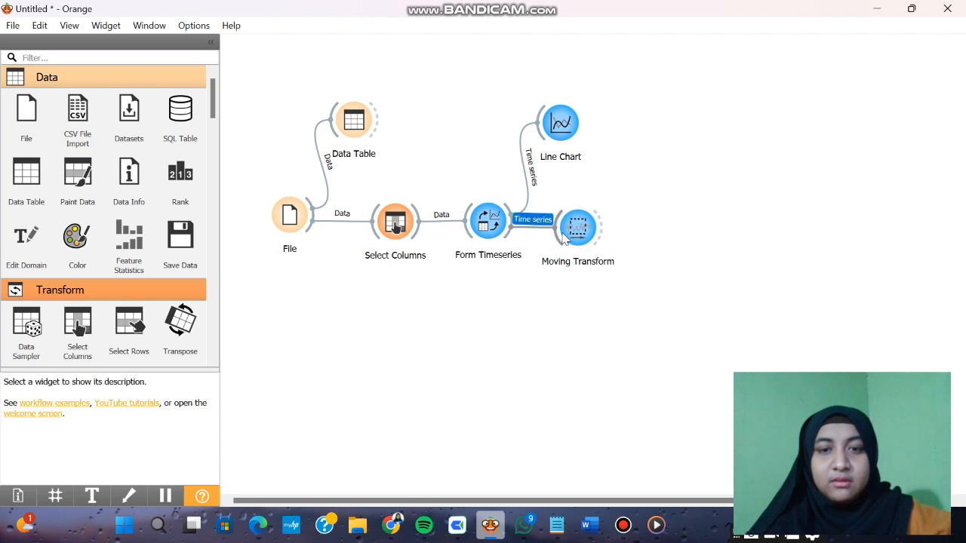
{"action": "double_click", "coordinate": [571, 236]}
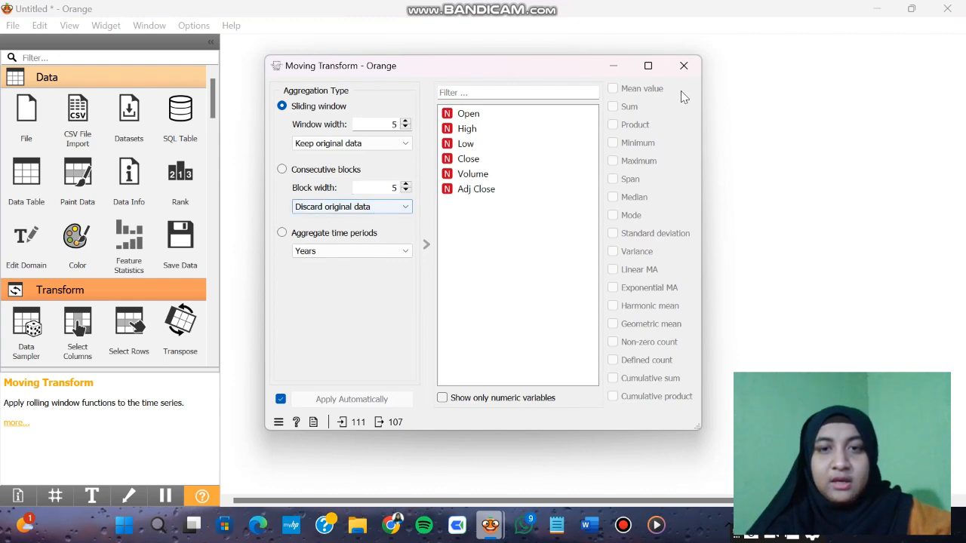
{"action": "left_click", "coordinate": [684, 66]}
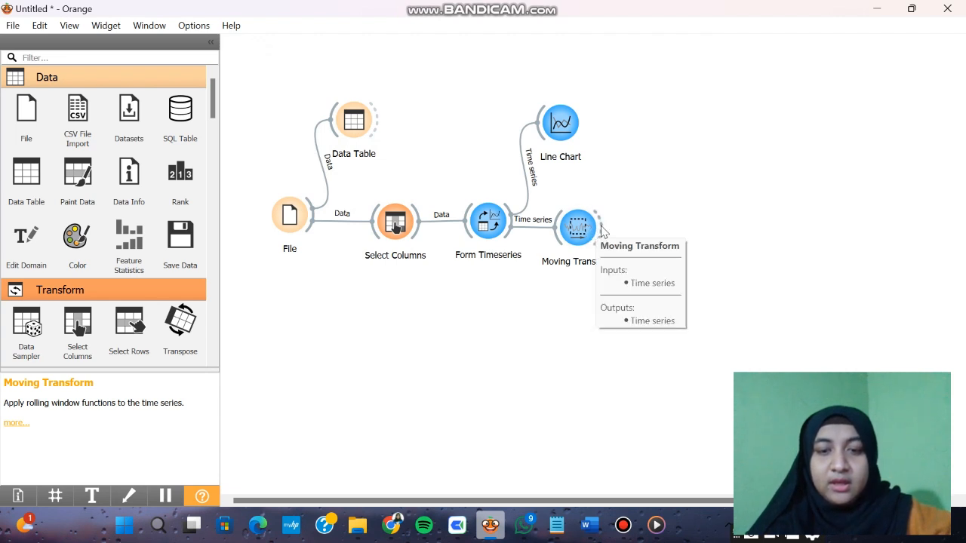
- Add a second Select Columns widget linked to Moving Transform and check its feature, target and meta assignments
{"action": "left_click_drag", "start_coordinate": [636, 232], "coordinate": [641, 235]}
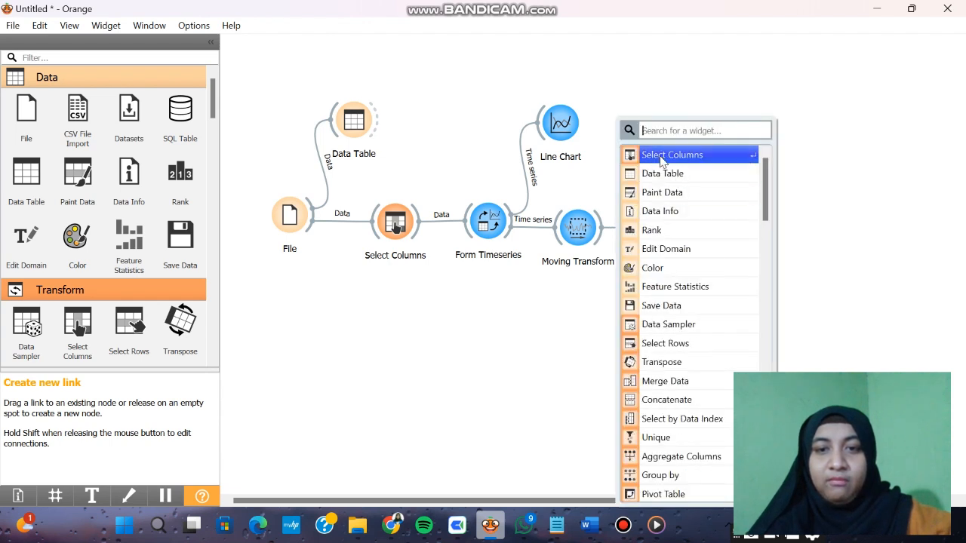
{"action": "key", "text": "Return"}
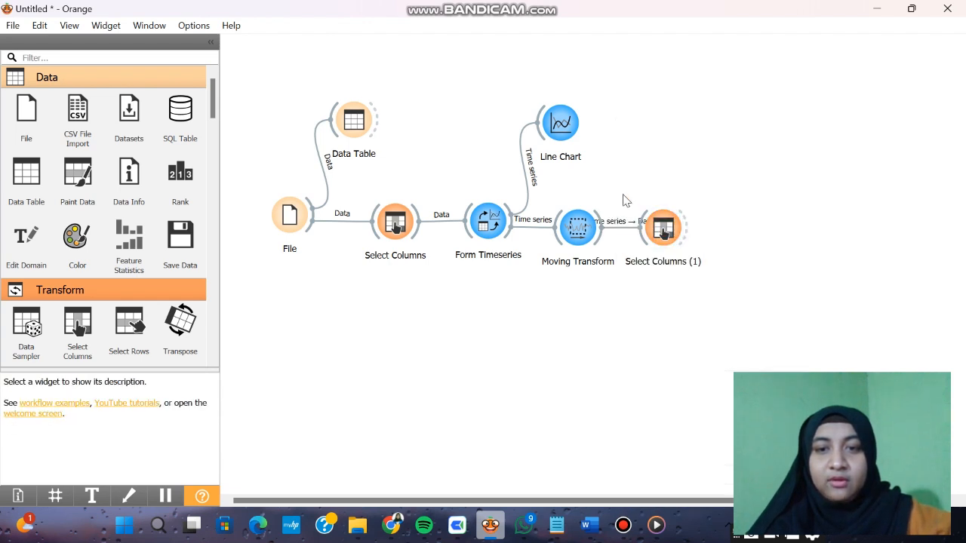
{"action": "double_click", "coordinate": [665, 235]}
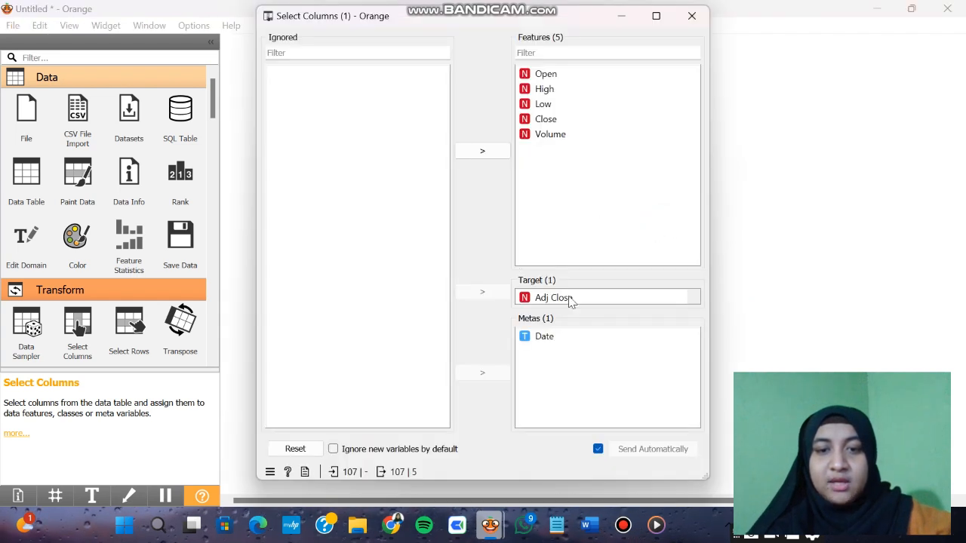
{"action": "left_click", "coordinate": [691, 15]}
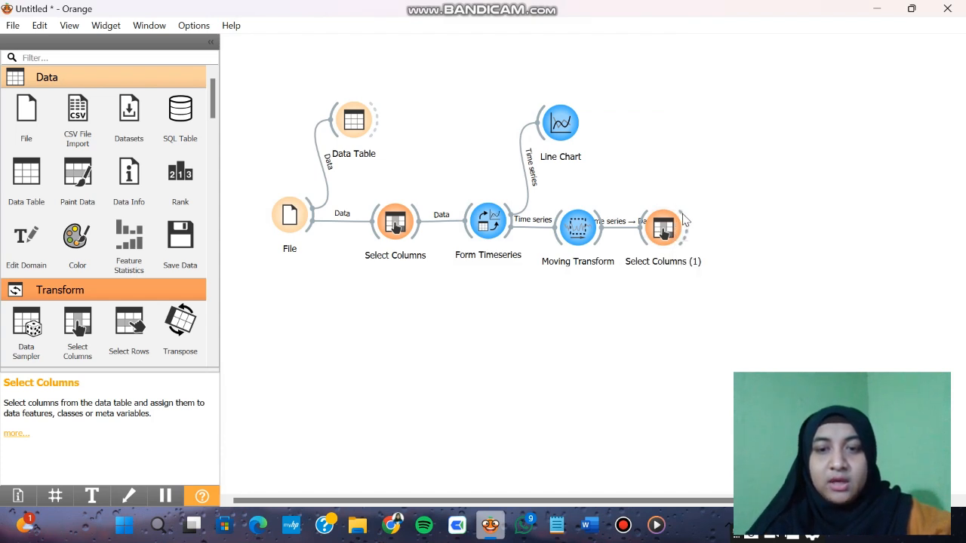
- Add an ARIMA Model widget above the second Select Columns, linked to its output, and check the model orders and forecast settings
{"action": "left_click_drag", "start_coordinate": [684, 221], "coordinate": [710, 124]}
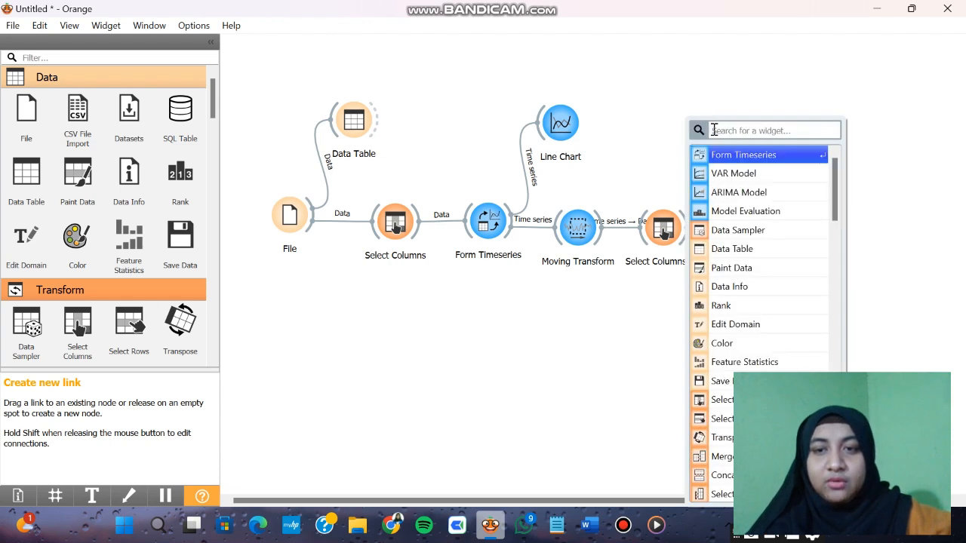
{"action": "left_click", "coordinate": [748, 193]}
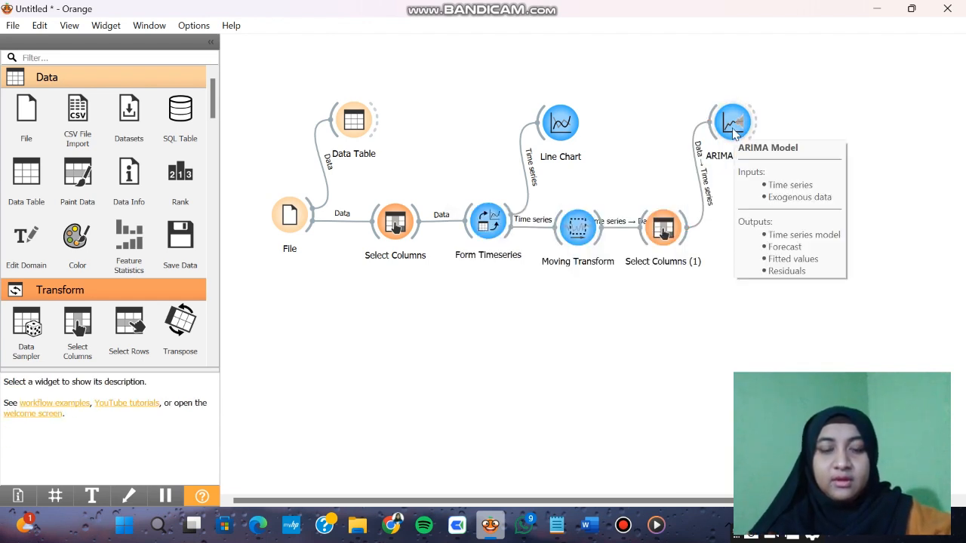
{"action": "left_click", "coordinate": [733, 132]}
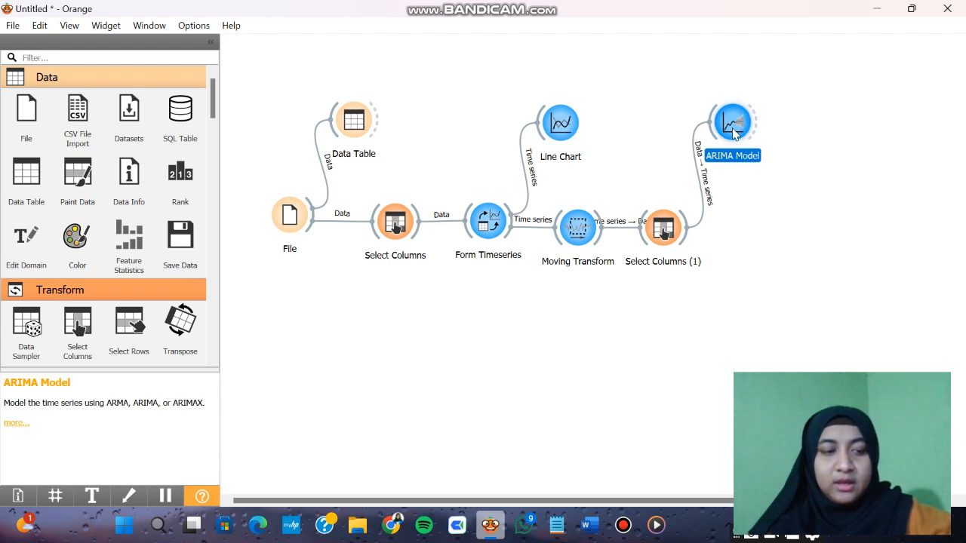
{"action": "double_click", "coordinate": [733, 132]}
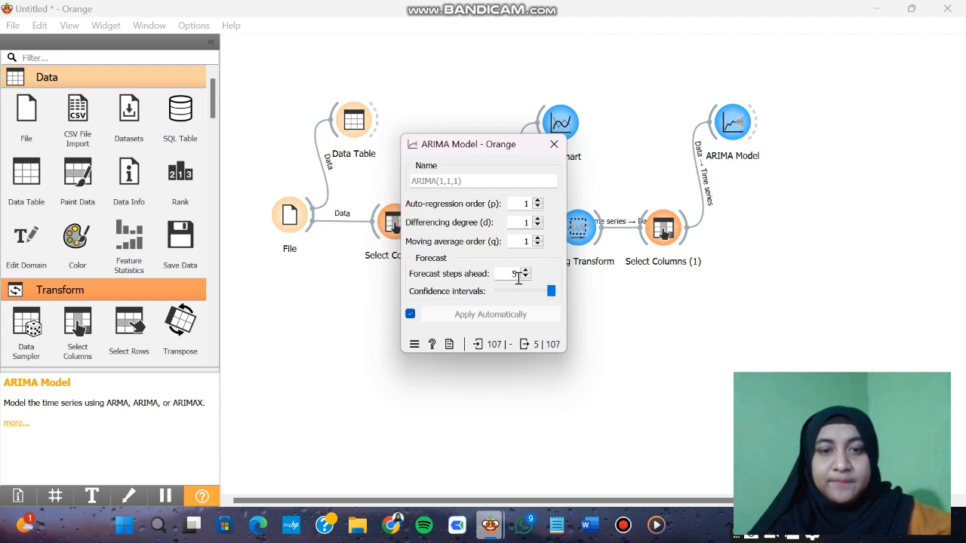
{"action": "left_click", "coordinate": [554, 144]}
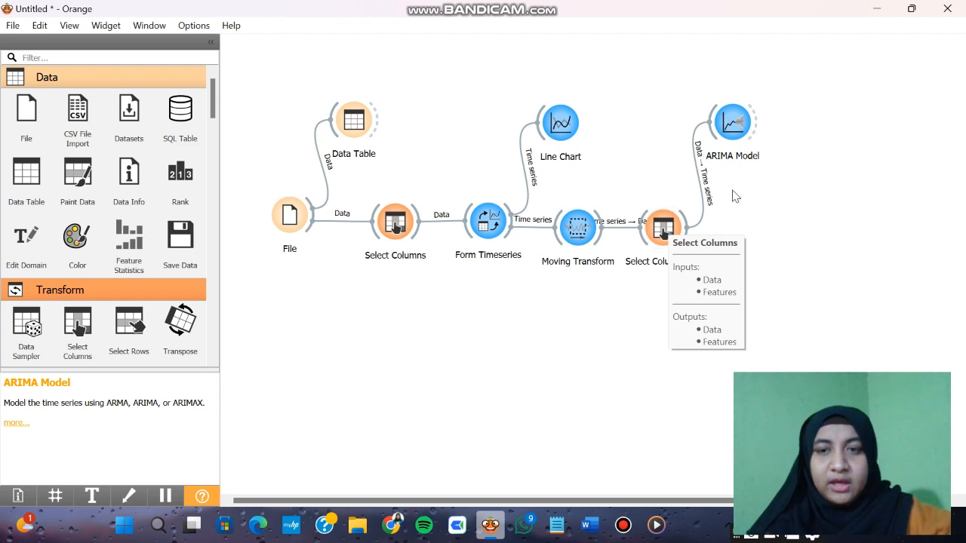
- Add a Data Table widget fed by the ARIMA Model's Forecast output and view the forecast values in it
{"action": "left_click_drag", "start_coordinate": [776, 122], "coordinate": [816, 115]}
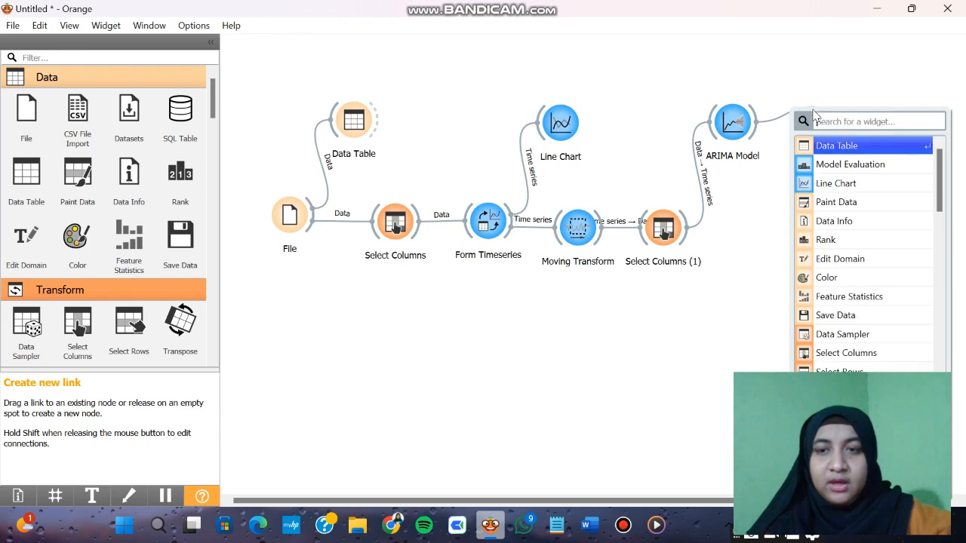
{"action": "left_click", "coordinate": [817, 147]}
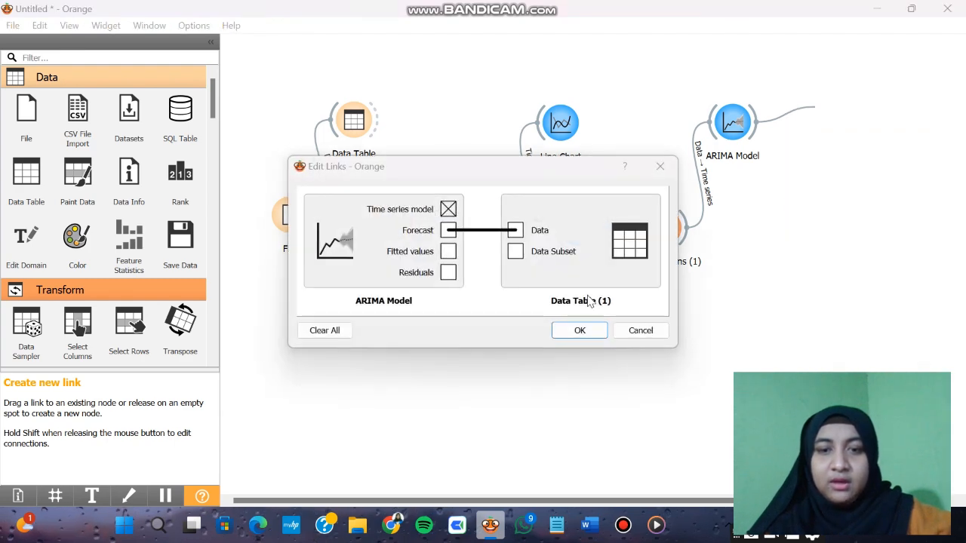
{"action": "left_click", "coordinate": [578, 329]}
{"action": "double_click", "coordinate": [827, 109]}
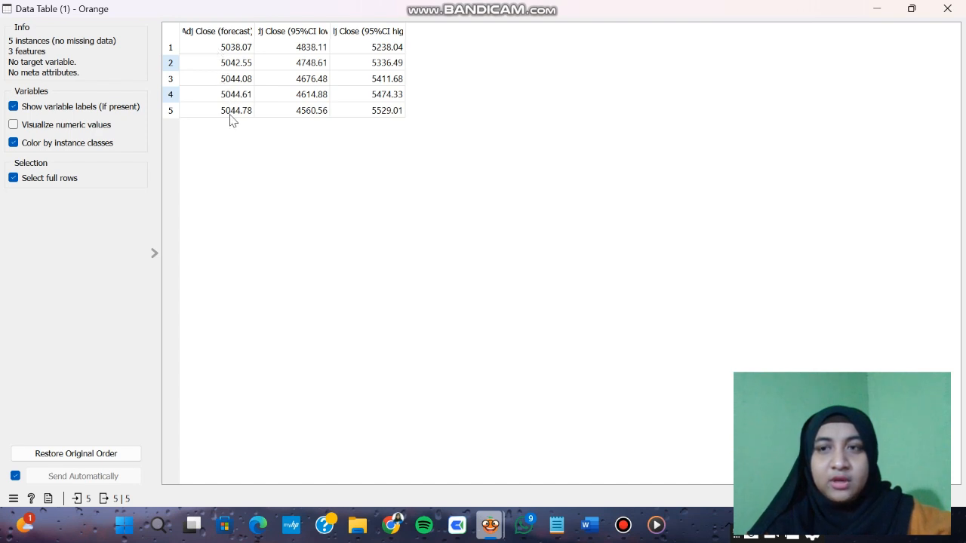
{"action": "left_click", "coordinate": [947, 8]}
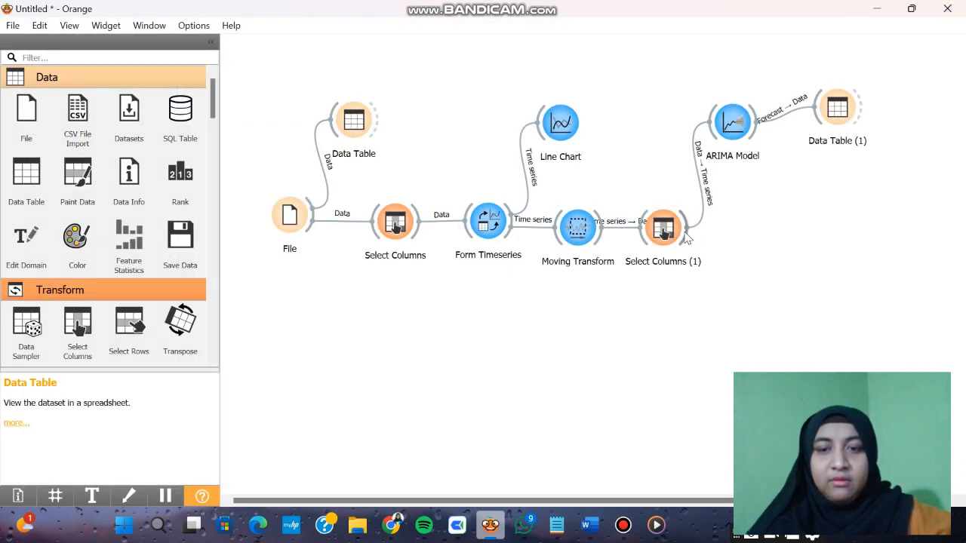
- Add a VAR Model widget below the second Select Columns, linked to its output, and check its auto-regression, trend and forecast settings
{"action": "left_click_drag", "start_coordinate": [685, 236], "coordinate": [718, 362]}
{"action": "left_click", "coordinate": [738, 197]}
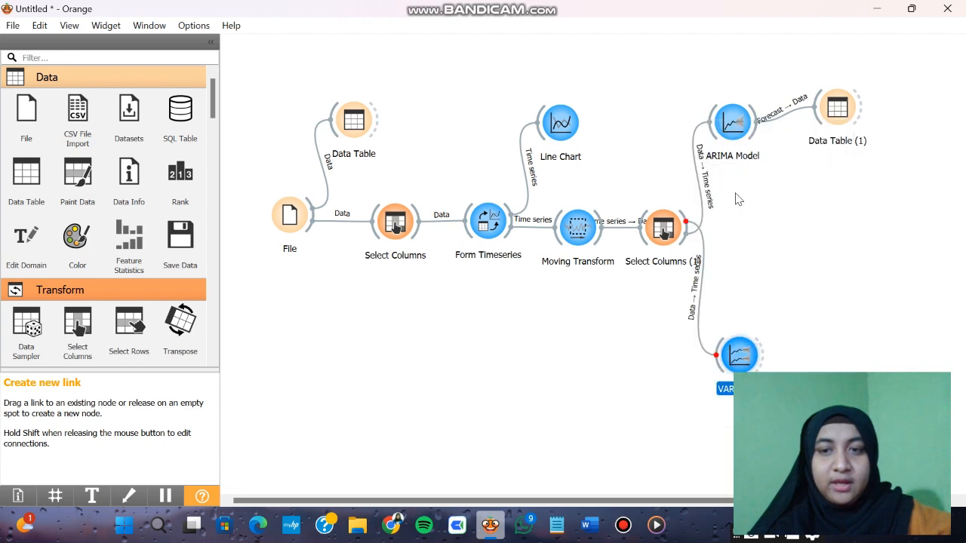
{"action": "double_click", "coordinate": [737, 195]}
{"action": "left_click", "coordinate": [662, 194]}
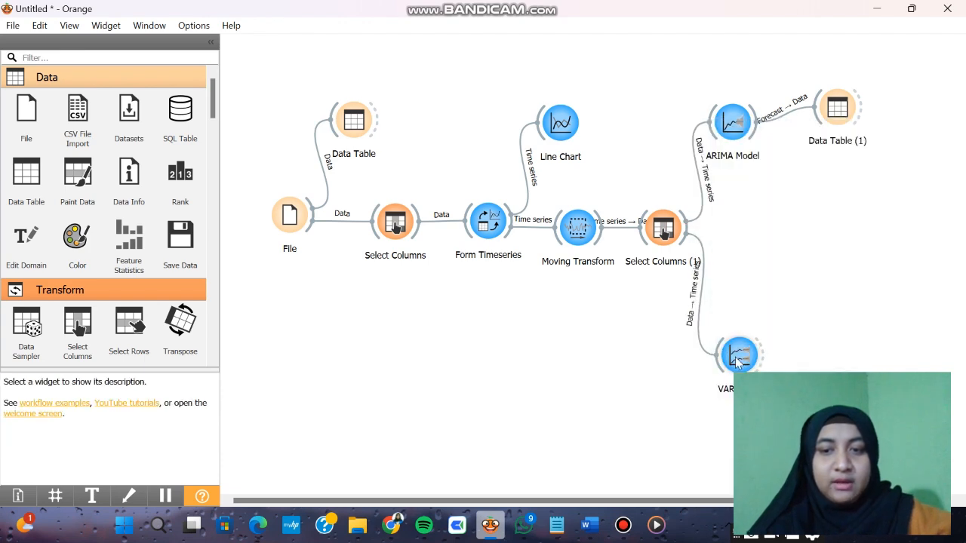
{"action": "double_click", "coordinate": [738, 356]}
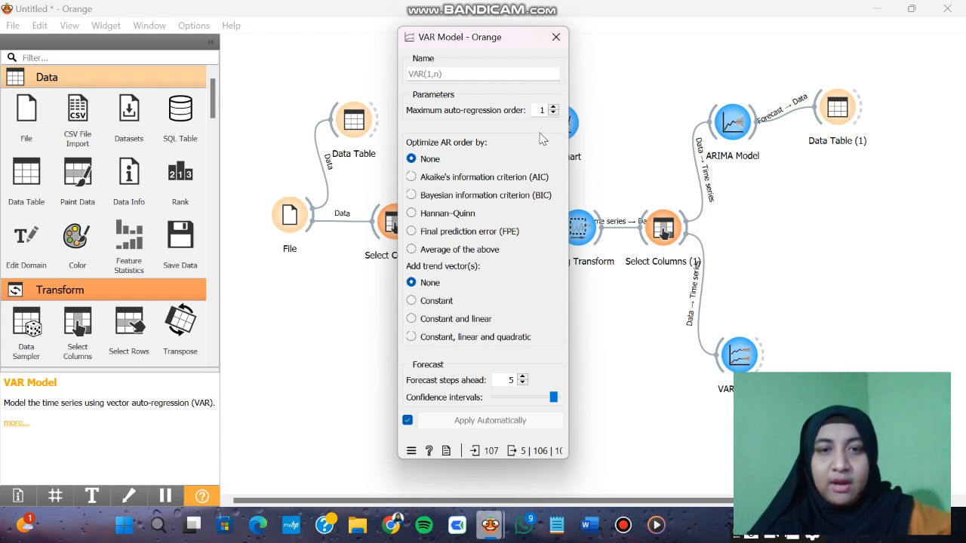
{"action": "left_click", "coordinate": [555, 38]}
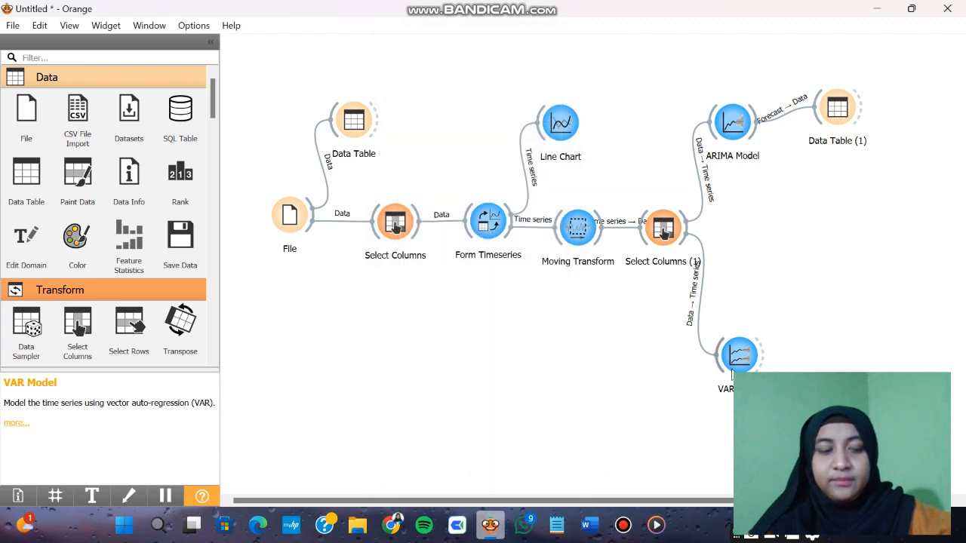
{"action": "double_click", "coordinate": [735, 359]}
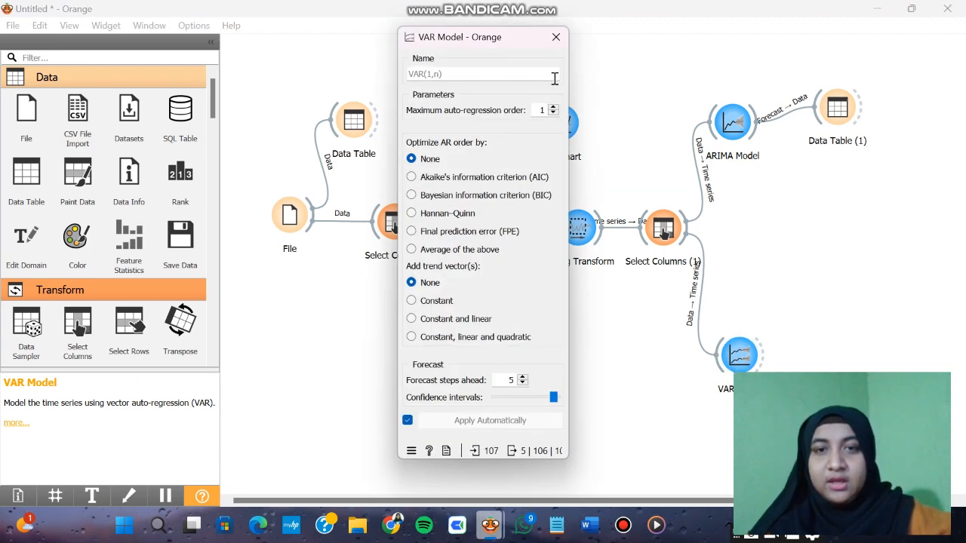
{"action": "left_click", "coordinate": [555, 38]}
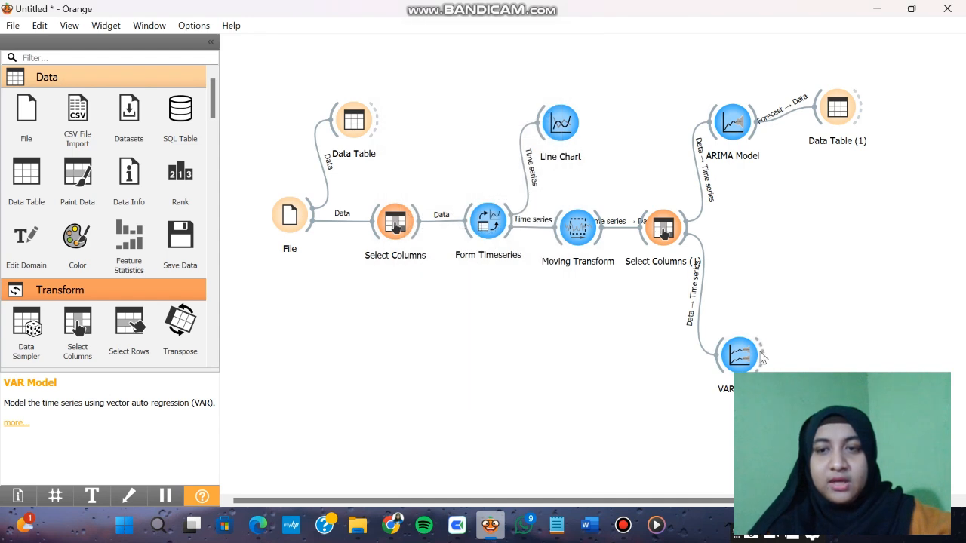
- Add a Data Table widget beside the VAR Model, fed by the model's Forecast output
{"action": "left_click_drag", "start_coordinate": [762, 361], "coordinate": [811, 359]}
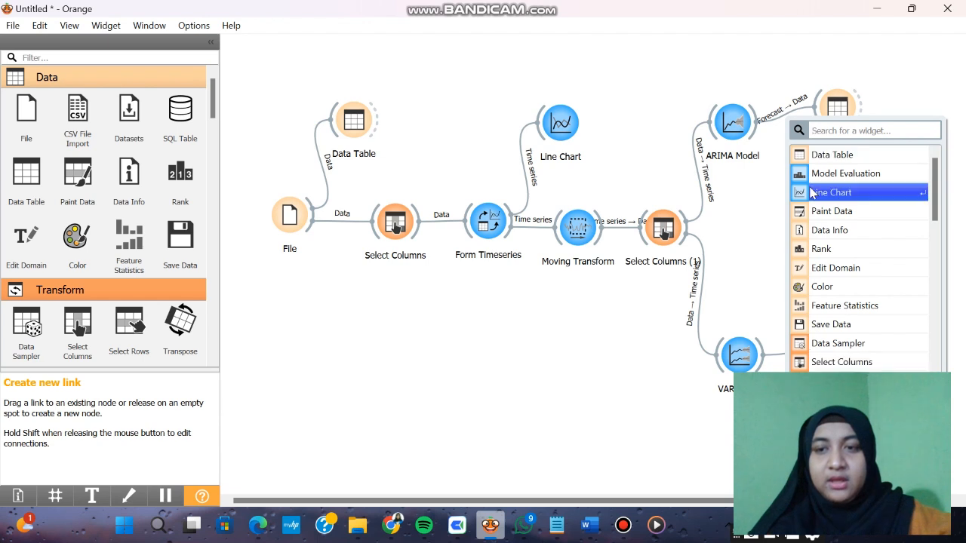
{"action": "left_click", "coordinate": [809, 157]}
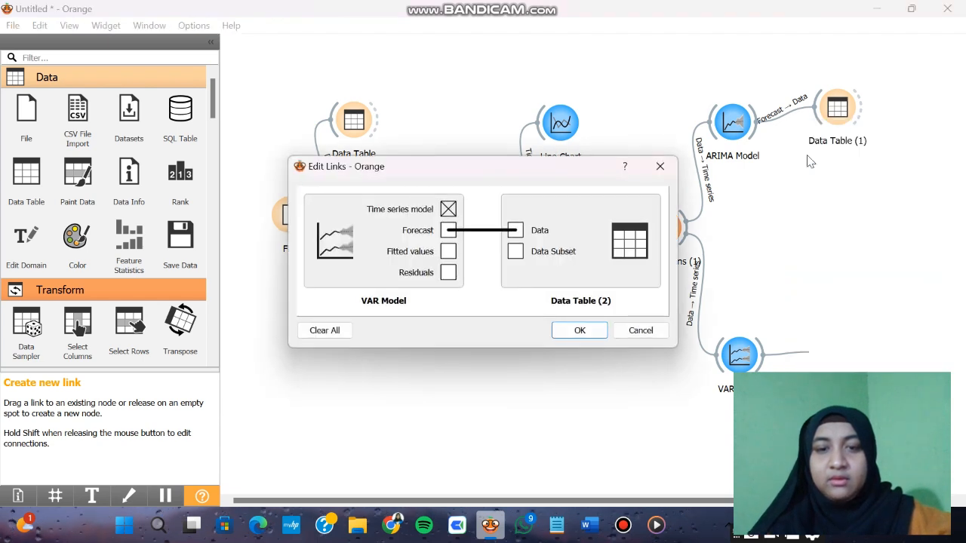
{"action": "left_click", "coordinate": [580, 332]}
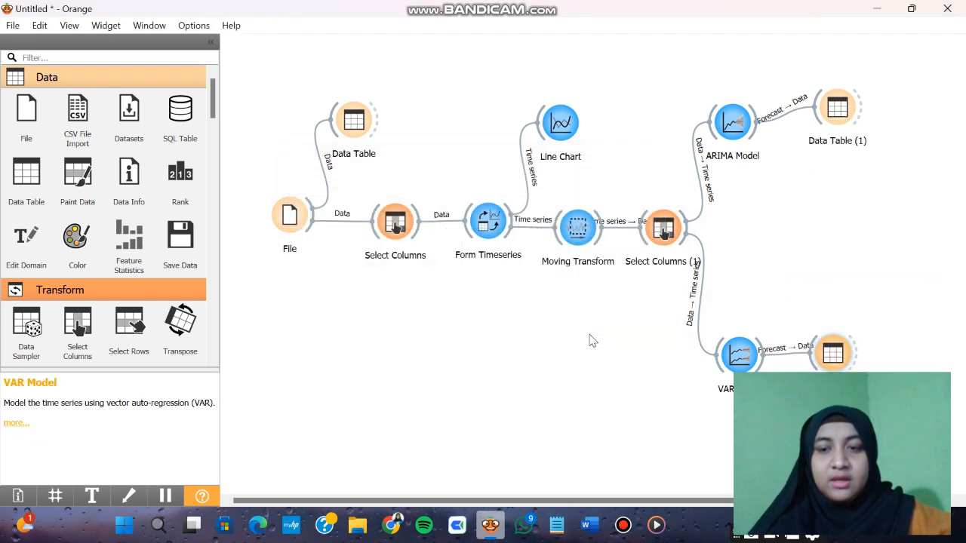
- View the VAR forecast table and go through the Adj Close forecast values row by row
{"action": "double_click", "coordinate": [833, 355]}
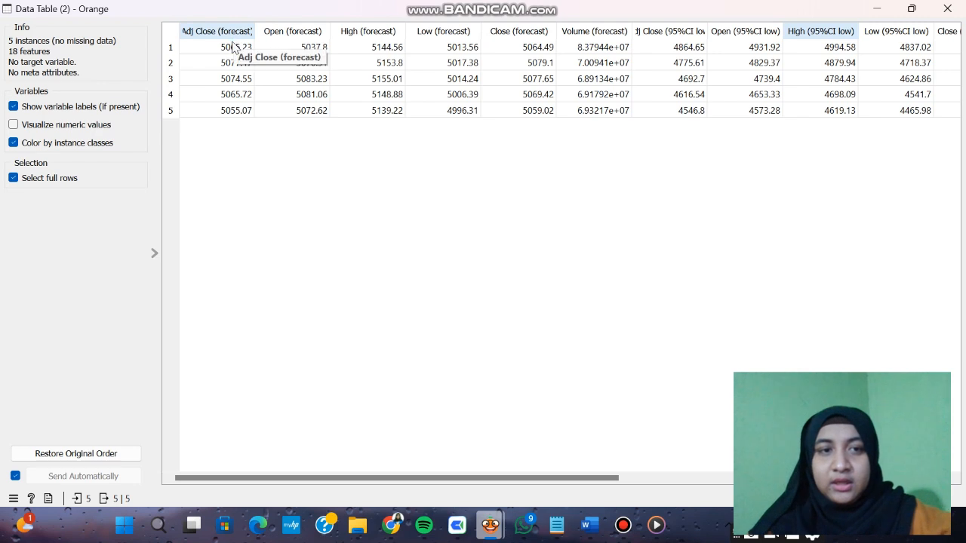
{"action": "left_click", "coordinate": [234, 48]}
{"action": "left_click", "coordinate": [234, 63]}
{"action": "left_click", "coordinate": [234, 79]}
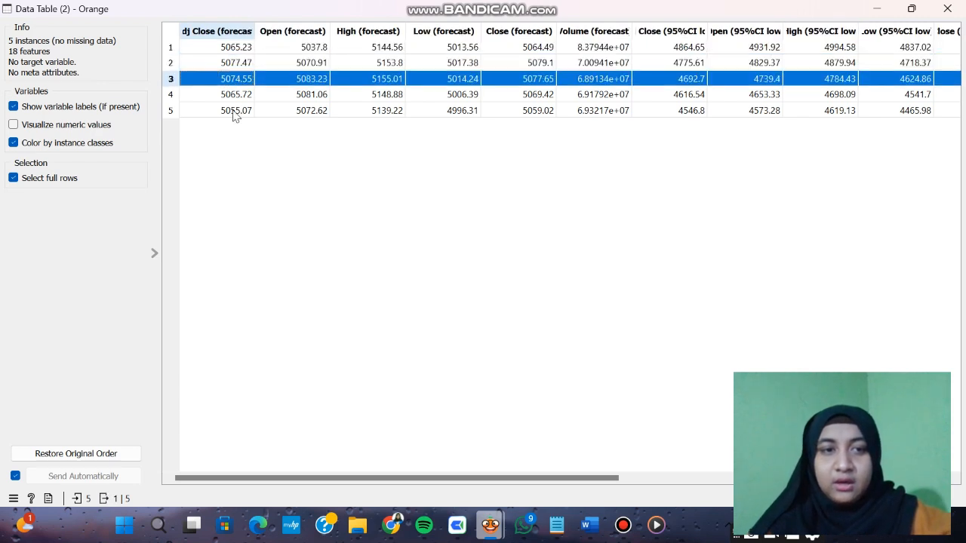
{"action": "left_click", "coordinate": [234, 111]}
{"action": "left_click", "coordinate": [234, 94]}
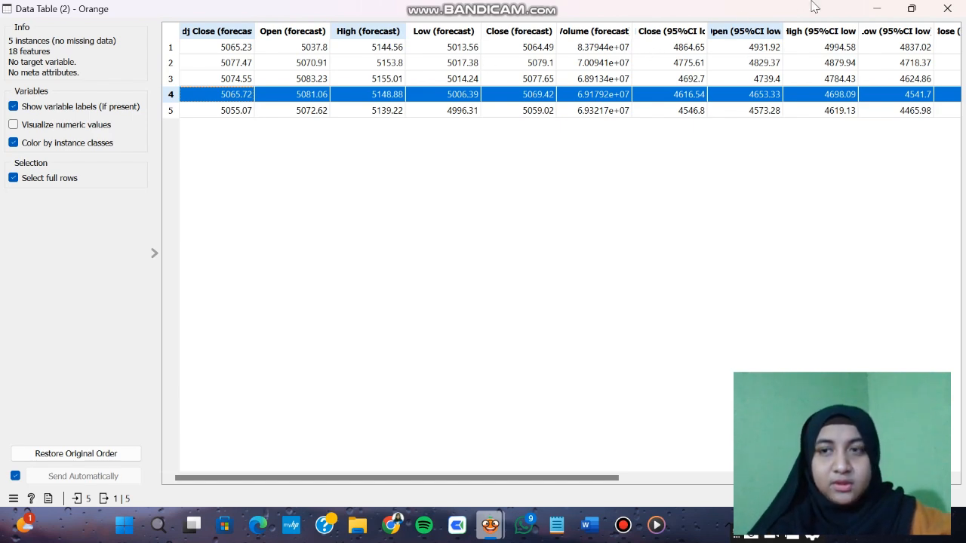
{"action": "left_click", "coordinate": [948, 9]}
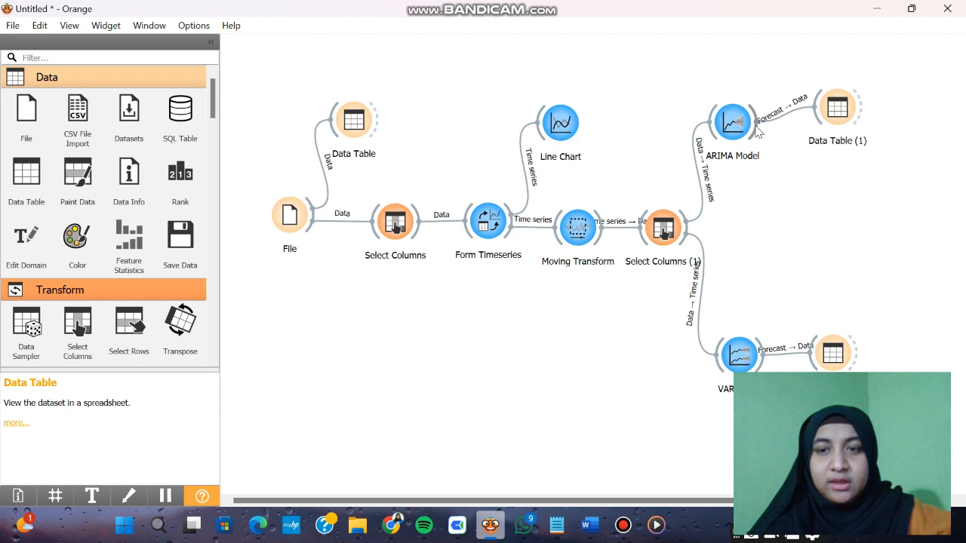
- Add a Model Evaluation widget fed by the ARIMA Model's Time series model output and place it below the ARIMA forecast table
{"action": "left_click_drag", "start_coordinate": [757, 126], "coordinate": [843, 248]}
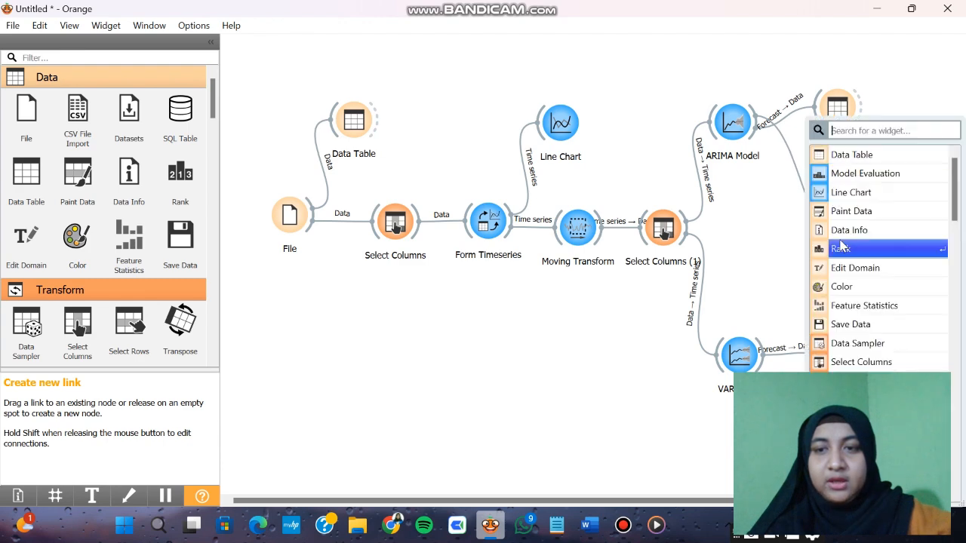
{"action": "left_click", "coordinate": [859, 174]}
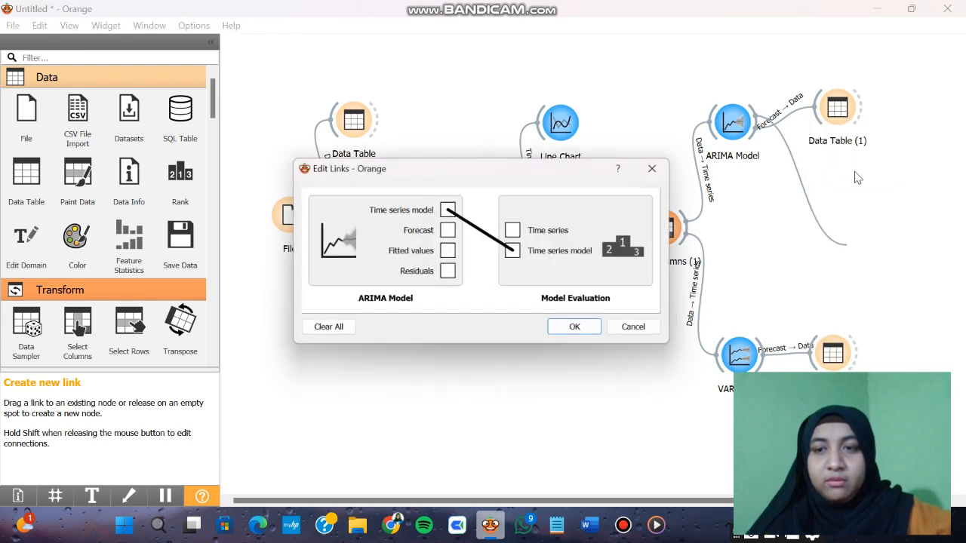
{"action": "left_click", "coordinate": [579, 330]}
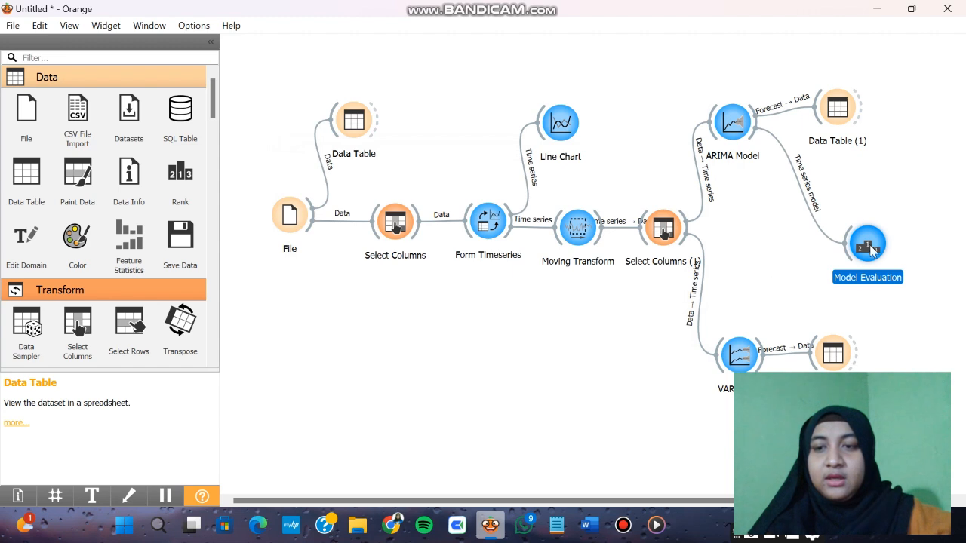
{"action": "left_click_drag", "start_coordinate": [870, 245], "coordinate": [861, 204]}
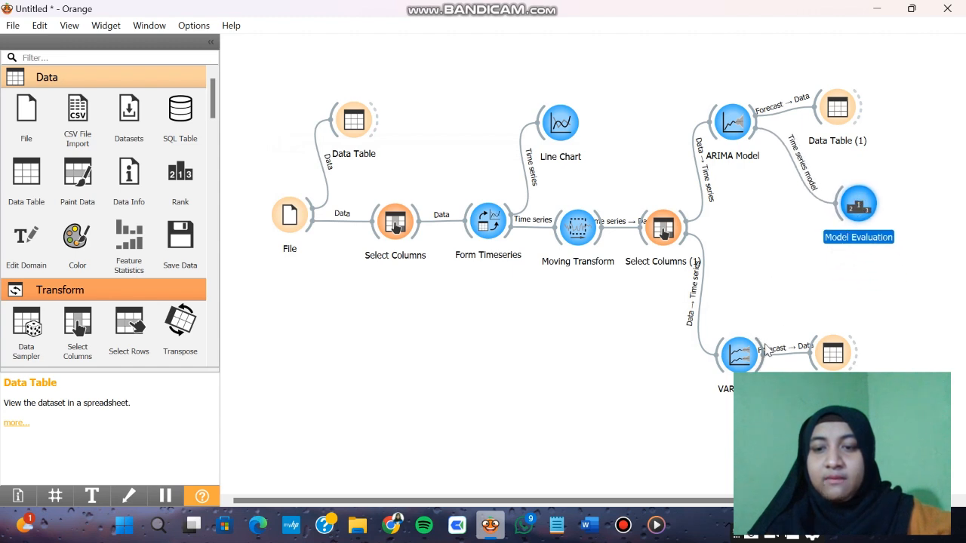
- Link the VAR Model's Time series model output and the second Select Columns' Data output to Model Evaluation
{"action": "left_click_drag", "start_coordinate": [758, 357], "coordinate": [842, 210]}
{"action": "left_click", "coordinate": [580, 331]}
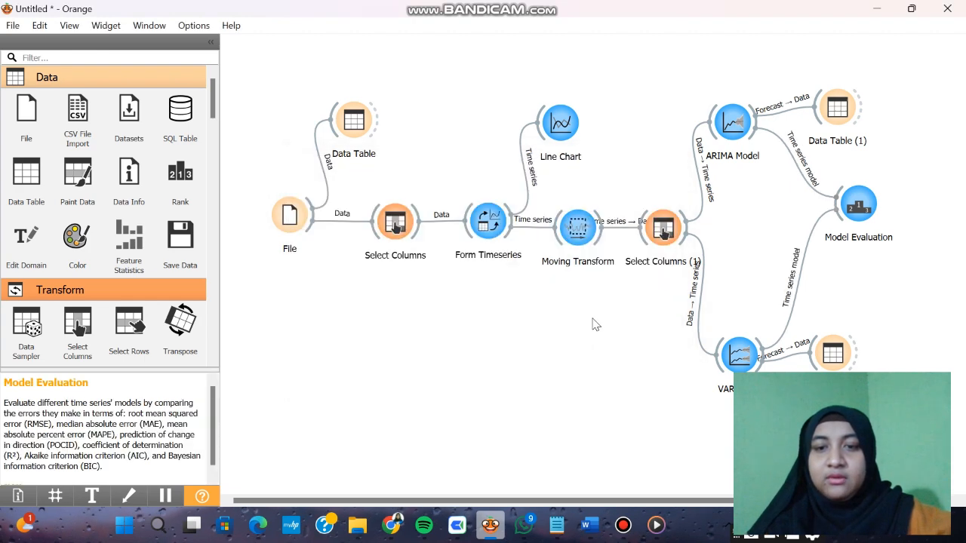
{"action": "left_click_drag", "start_coordinate": [683, 228], "coordinate": [868, 240]}
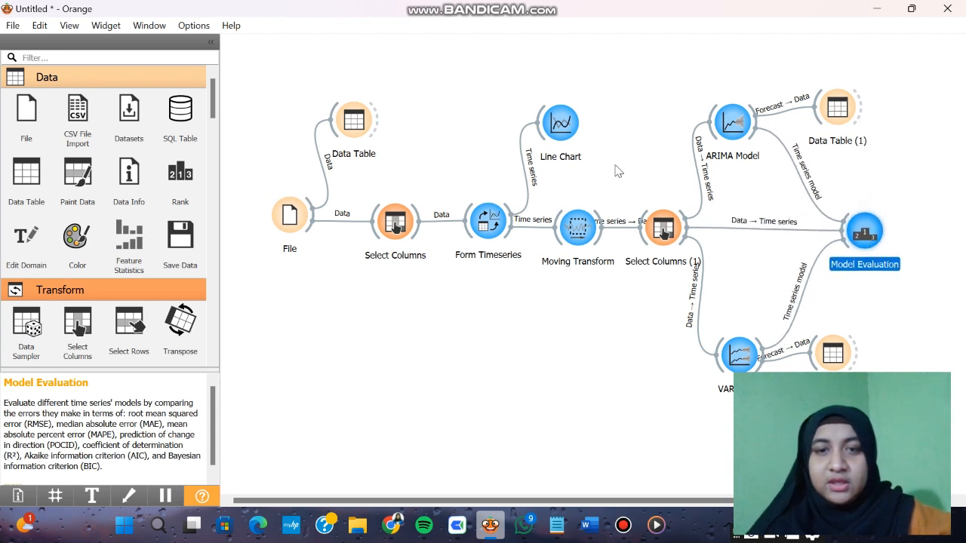
- Tidy the workflow layout by shifting the first Data Table up and aligning Moving Transform with its neighbouring widgets
{"action": "mouse_move", "coordinate": [347, 130]}
{"action": "left_mouse_down"}
{"action": "mouse_move", "coordinate": [361, 113]}
{"action": "mouse_move", "coordinate": [363, 120]}
{"action": "left_mouse_up"}
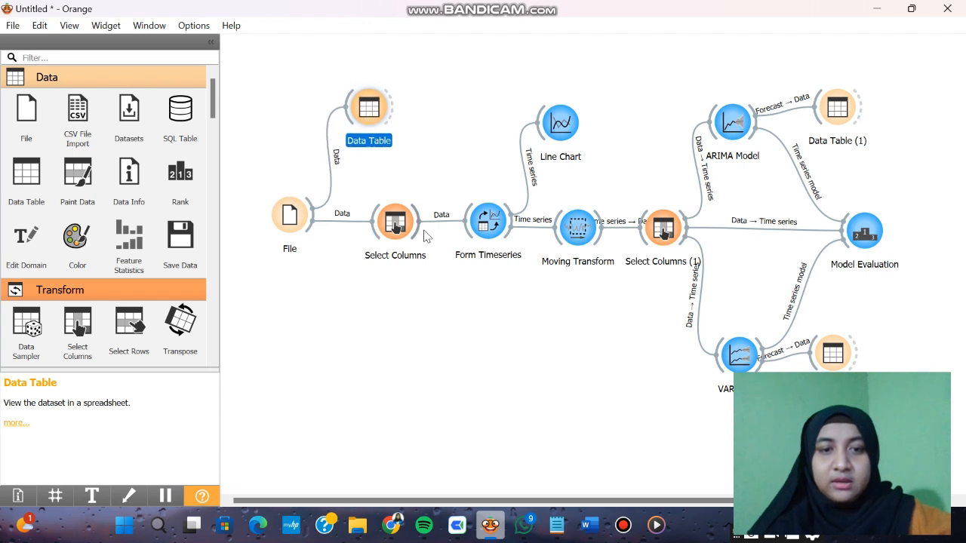
{"action": "left_click", "coordinate": [486, 220]}
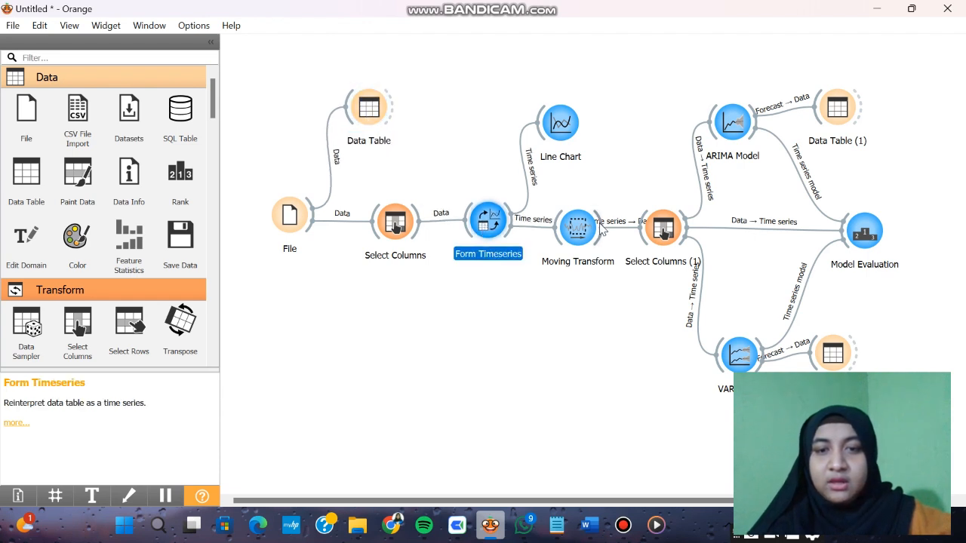
{"action": "left_click_drag", "start_coordinate": [600, 225], "coordinate": [595, 220]}
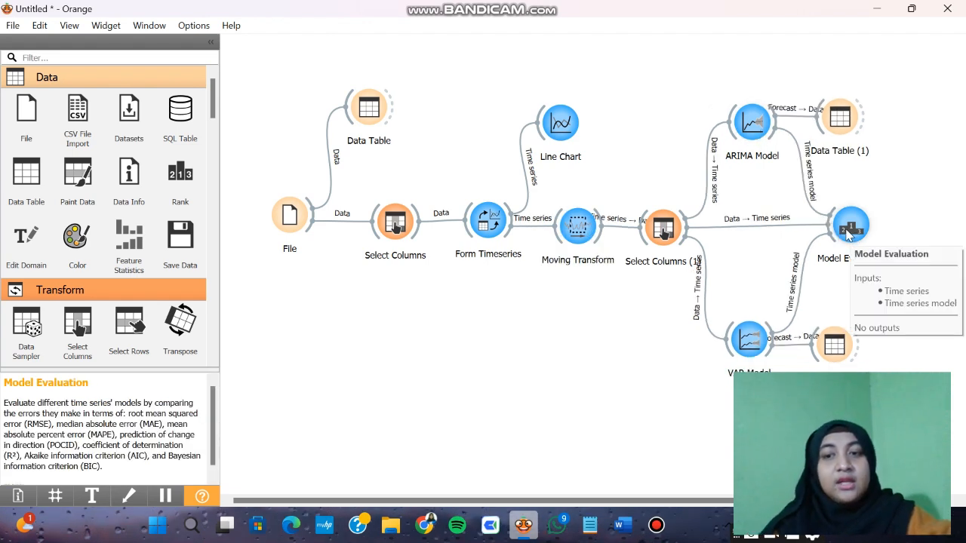
- Compare the error metrics of the ARIMA and VAR models in the Model Evaluation results
{"action": "double_click", "coordinate": [849, 228]}
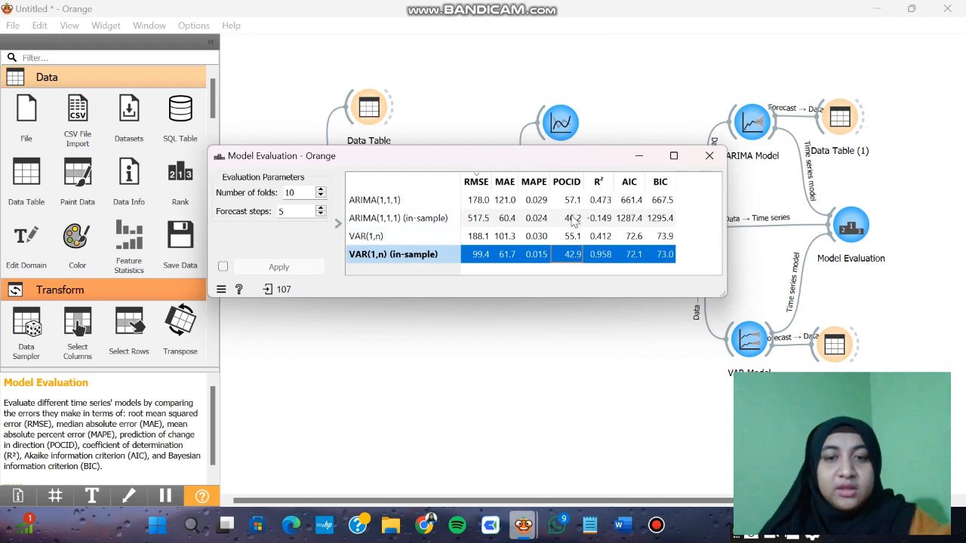
{"action": "left_click", "coordinate": [640, 157]}
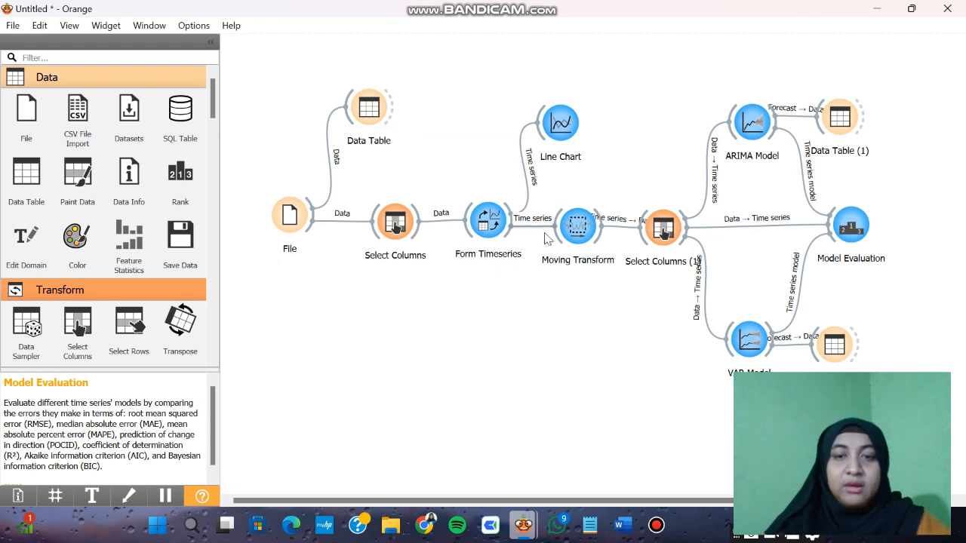